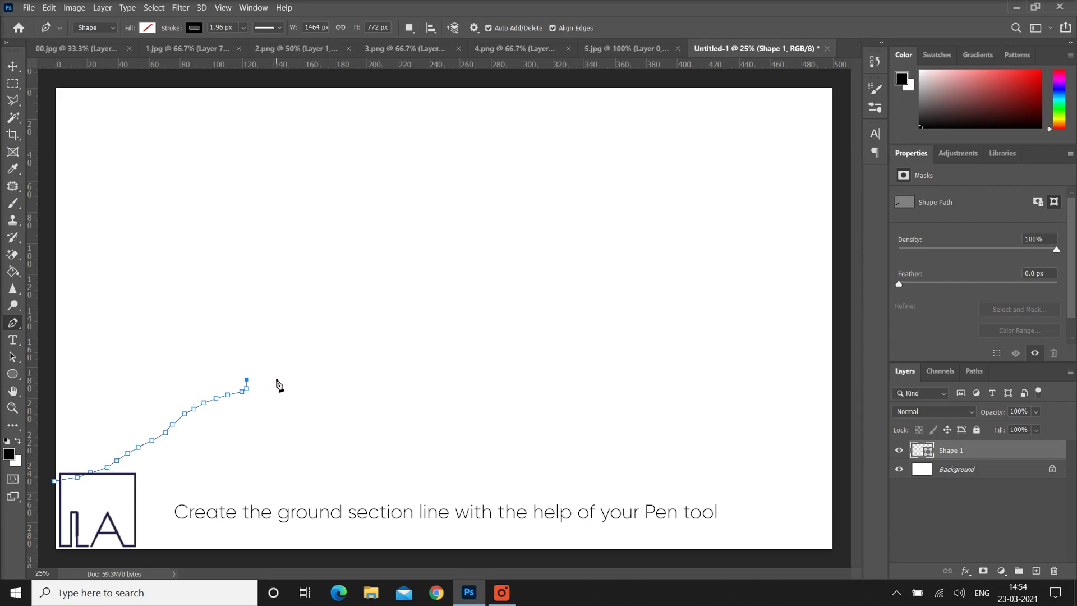
- Continue the ground section line with the Pen tool as three level steps after the first rise, ending in a short riser
{"action": "left_click_drag", "start_coordinate": [277, 379], "coordinate": [277, 373]}
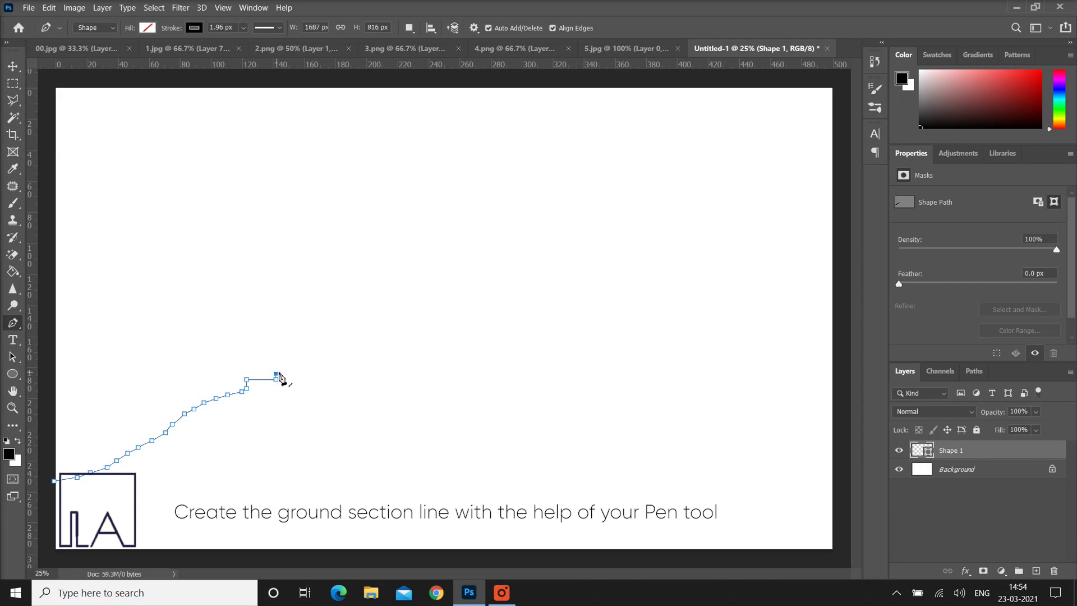
{"action": "left_click", "coordinate": [311, 373]}
{"action": "left_click", "coordinate": [311, 368]}
{"action": "left_click", "coordinate": [339, 369]}
{"action": "left_click", "coordinate": [338, 361]}
- Extend the ground line as an irregular rising slope from the last step past the canvas's right edge, and end the path
{"action": "left_click", "coordinate": [359, 356]}
{"action": "left_click", "coordinate": [384, 351]}
{"action": "left_click", "coordinate": [402, 349]}
{"action": "left_click", "coordinate": [414, 345]}
{"action": "left_click", "coordinate": [425, 339]}
{"action": "left_click", "coordinate": [440, 337]}
{"action": "left_click_drag", "start_coordinate": [457, 334], "coordinate": [462, 333]}
{"action": "left_click", "coordinate": [494, 327]}
{"action": "left_click", "coordinate": [527, 315]}
{"action": "left_click", "coordinate": [543, 309]}
{"action": "left_click", "coordinate": [590, 299]}
{"action": "left_click", "coordinate": [610, 289]}
{"action": "left_click", "coordinate": [633, 281]}
{"action": "left_click", "coordinate": [679, 261]}
{"action": "left_click", "coordinate": [738, 251]}
{"action": "left_click", "coordinate": [780, 252]}
{"action": "left_click", "coordinate": [816, 233]}
{"action": "left_click", "coordinate": [841, 225]}
{"action": "key", "text": "Escape"}
- Set the ground line's stroke width to 10.14 px
{"action": "left_click", "coordinate": [243, 27]}
{"action": "left_click_drag", "start_coordinate": [238, 42], "coordinate": [249, 42]}
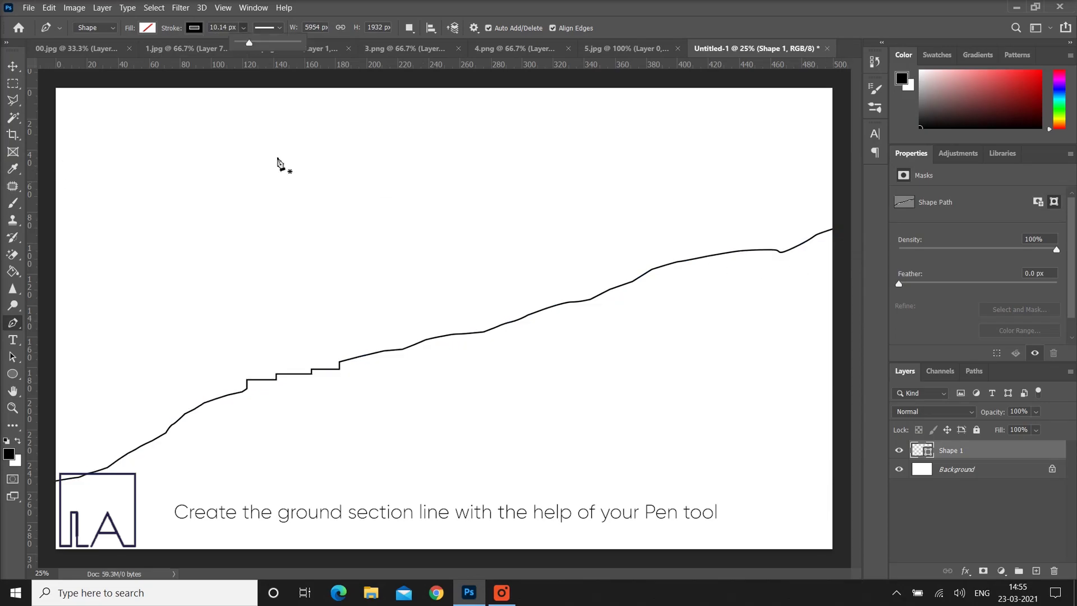
{"action": "left_click", "coordinate": [13, 66]}
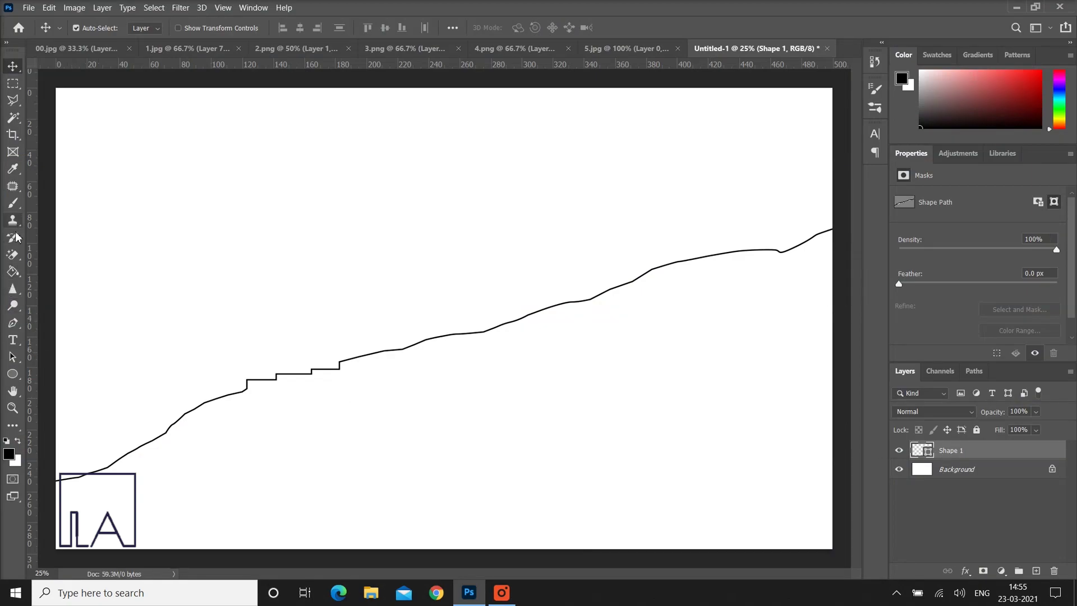
- Rasterize the Shape 1 ground line layer
{"action": "left_click", "coordinate": [13, 118]}
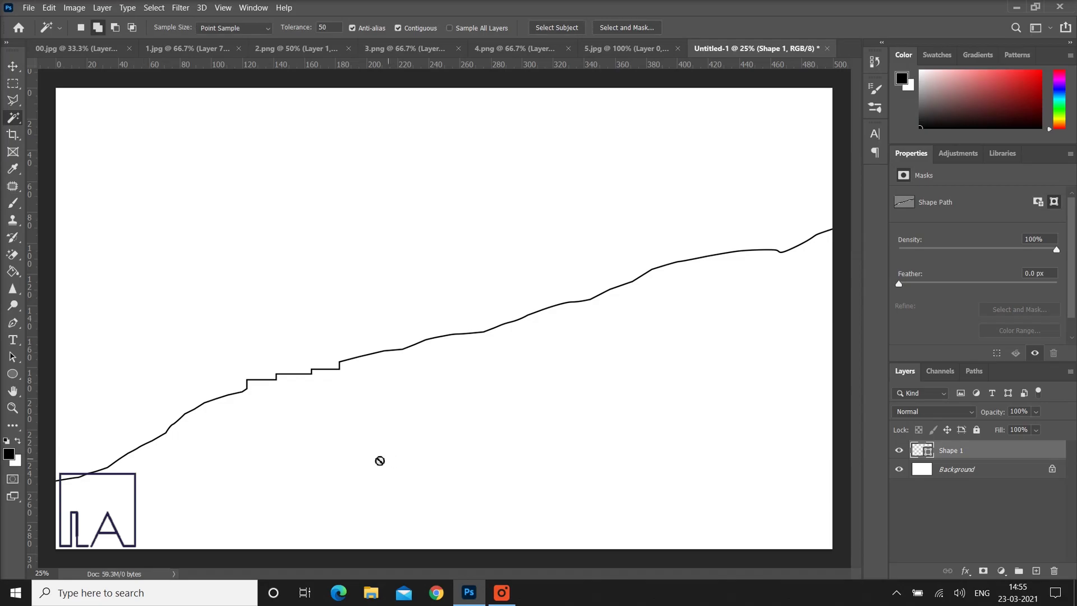
{"action": "right_click", "coordinate": [968, 446]}
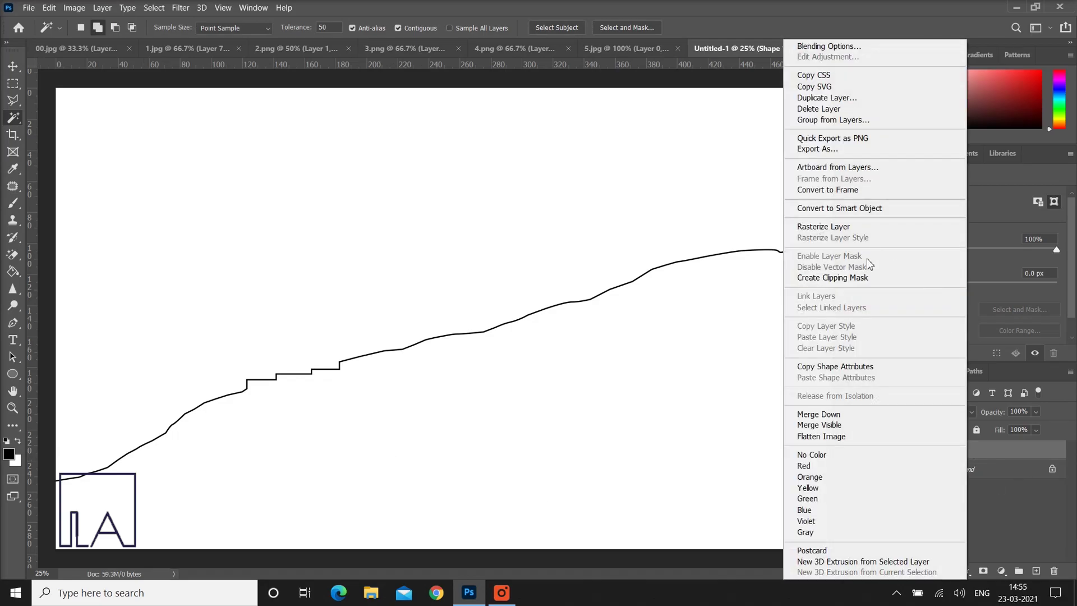
{"action": "left_click", "coordinate": [830, 230]}
{"action": "left_click", "coordinate": [745, 373]}
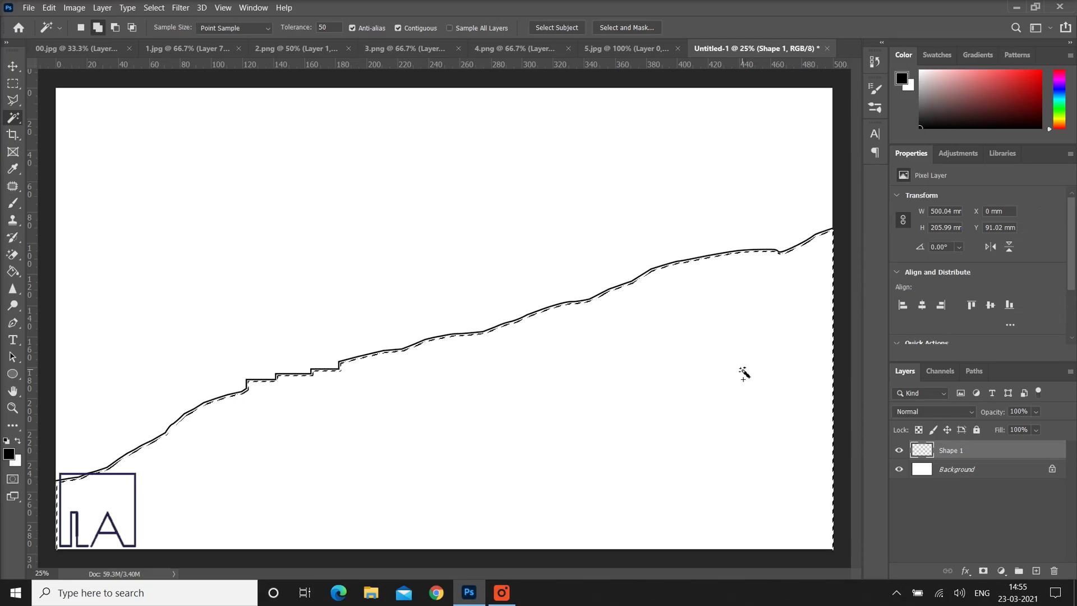
{"action": "right_click", "coordinate": [745, 373]}
{"action": "left_click", "coordinate": [770, 240]}
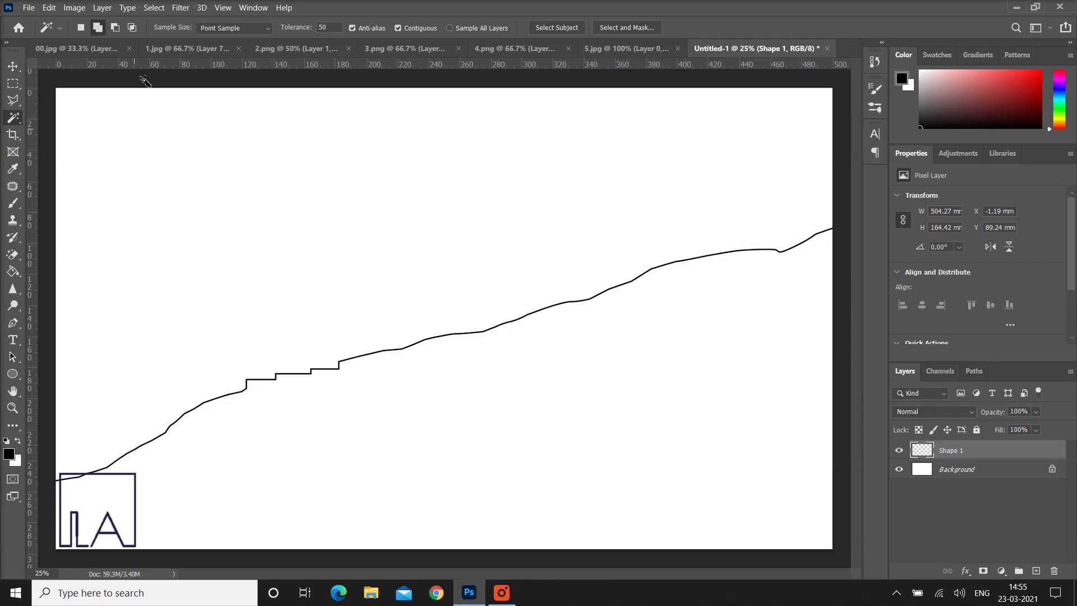
- Bring the concrete texture from 00.jpg into Untitled-1 and place it in the canvas's lower-left corner
{"action": "left_click", "coordinate": [62, 49]}
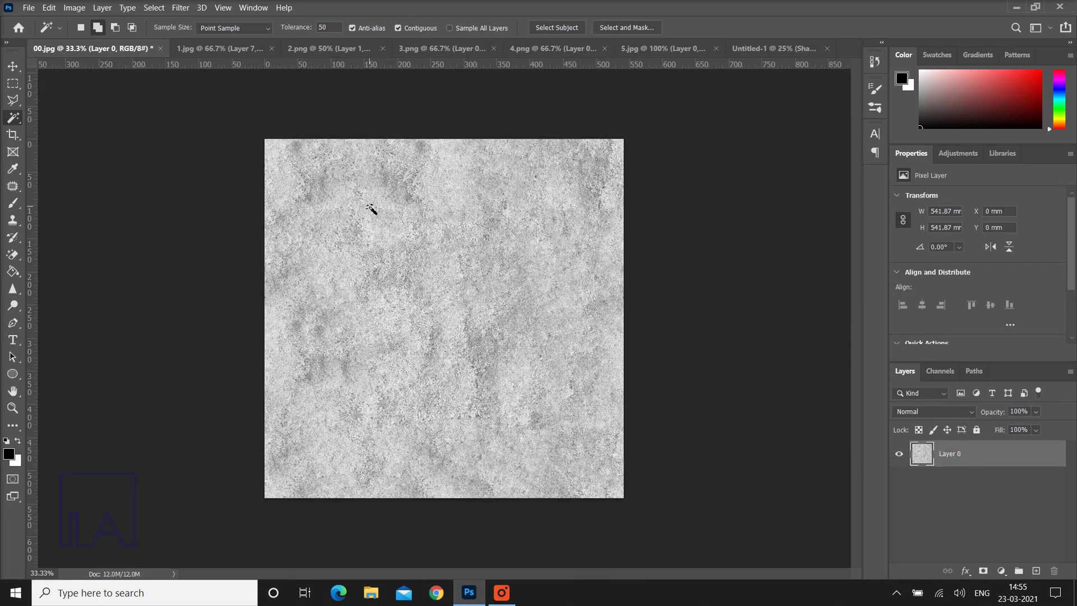
{"action": "left_click", "coordinate": [13, 67]}
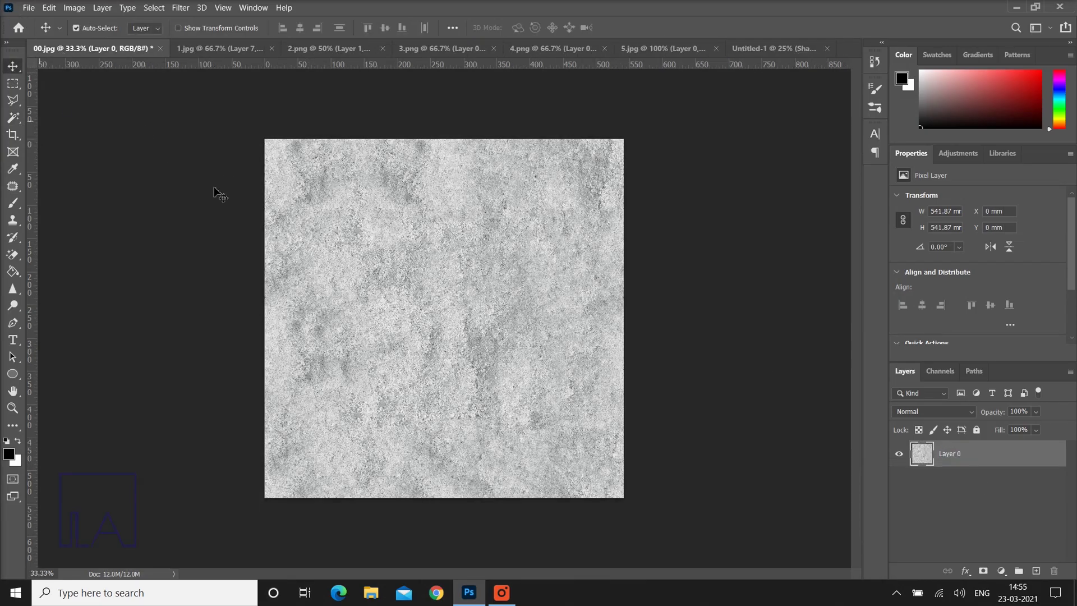
{"action": "left_click_drag", "start_coordinate": [420, 226], "coordinate": [179, 435]}
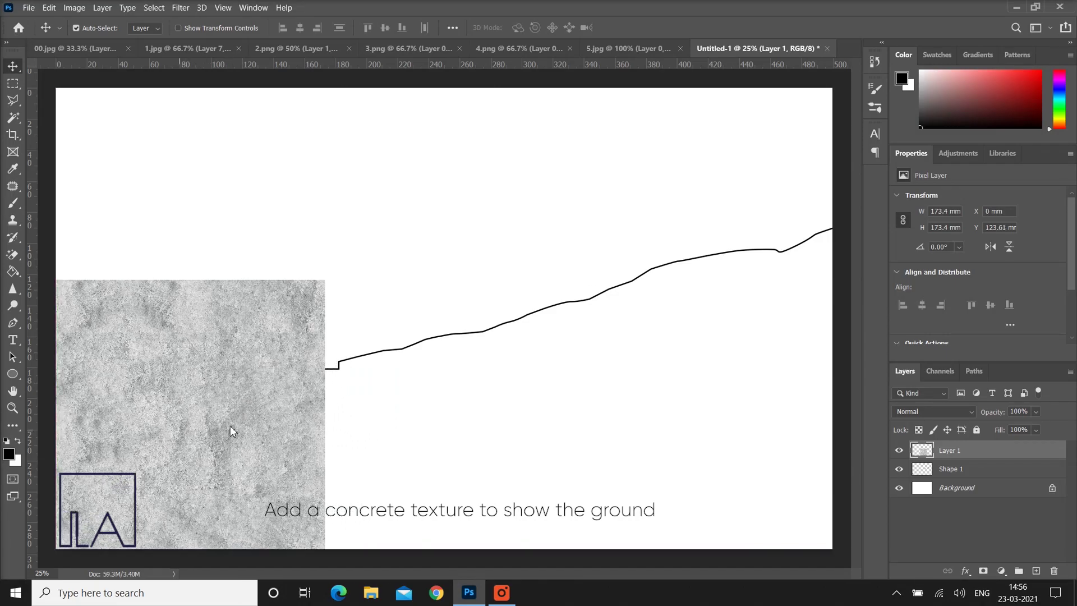
- Scale the concrete texture to 144.73% so it fills the left half of the canvas's lower area
{"action": "key", "text": "ctrl+t"}
{"action": "left_click_drag", "start_coordinate": [325, 414], "coordinate": [452, 414]}
{"action": "left_click_drag", "start_coordinate": [324, 406], "coordinate": [324, 346]}
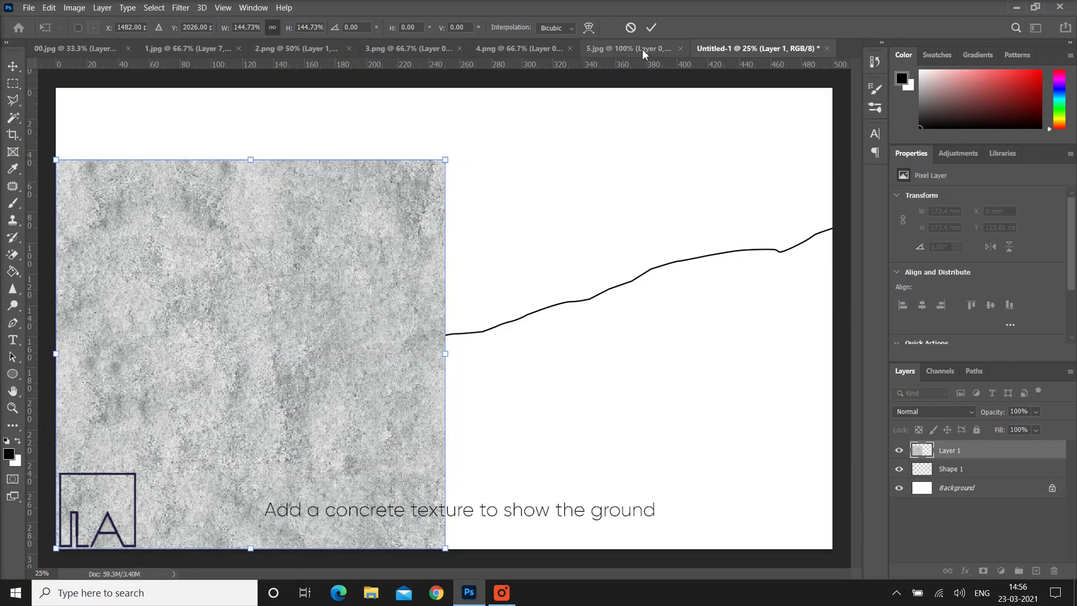
{"action": "left_click", "coordinate": [649, 29]}
- Duplicate the concrete texture onto the right half of the canvas and merge the two texture layers
{"action": "left_click_drag", "start_coordinate": [394, 394], "coordinate": [784, 381]}
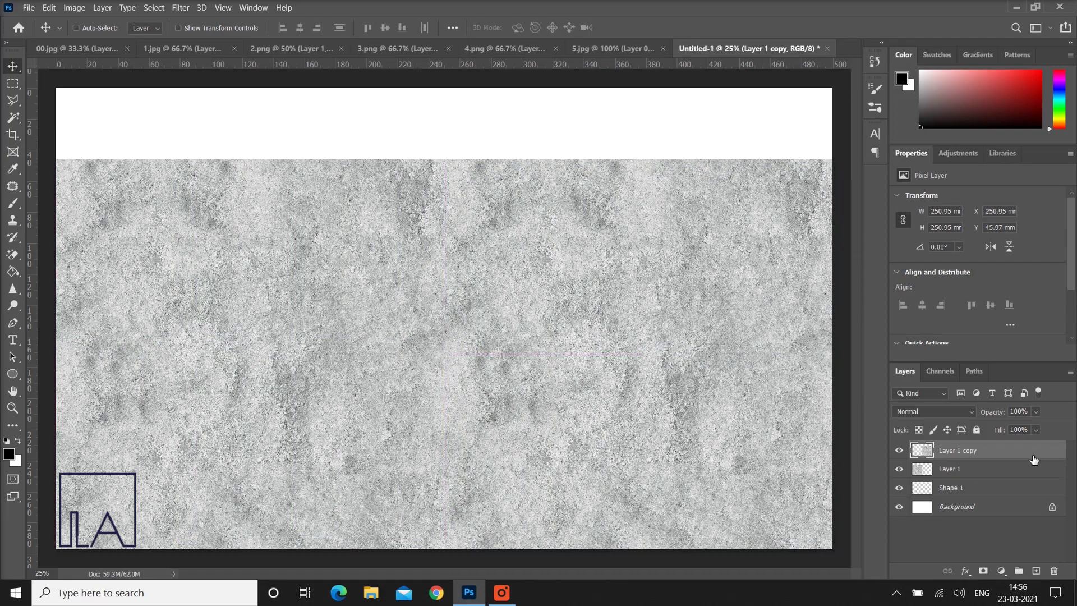
{"action": "left_click", "coordinate": [1035, 455], "text": "ctrl"}
{"action": "left_click", "coordinate": [1020, 470], "text": "ctrl"}
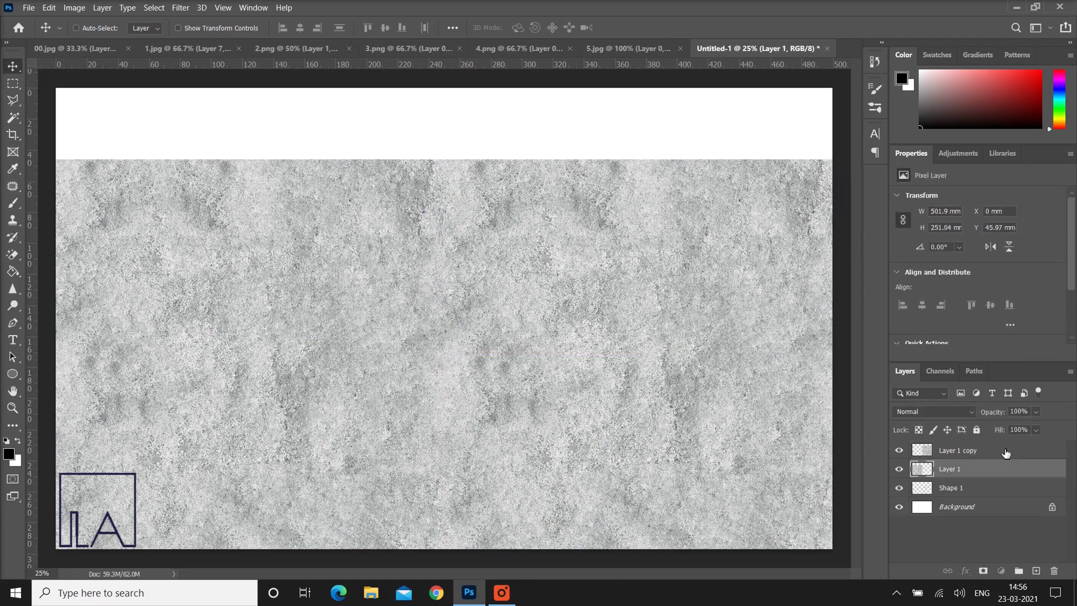
{"action": "left_click", "coordinate": [1004, 450], "text": "ctrl"}
{"action": "right_click", "coordinate": [1002, 448]}
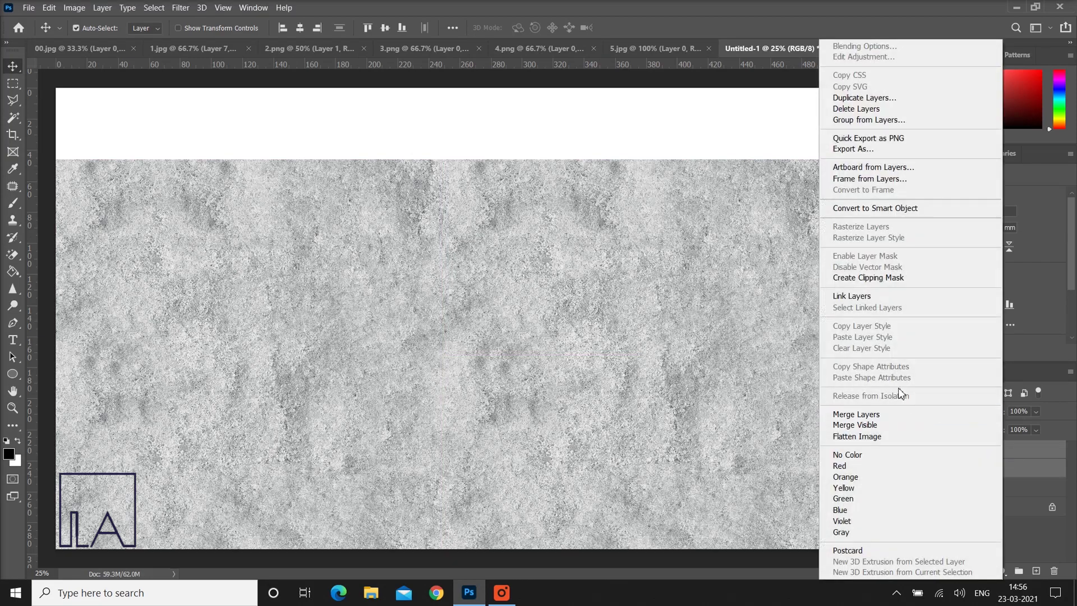
{"action": "left_click", "coordinate": [866, 414]}
- Move the texture layer beneath Shape 1 and mask it to the area below the ground line
{"action": "left_click_drag", "start_coordinate": [986, 449], "coordinate": [913, 474]}
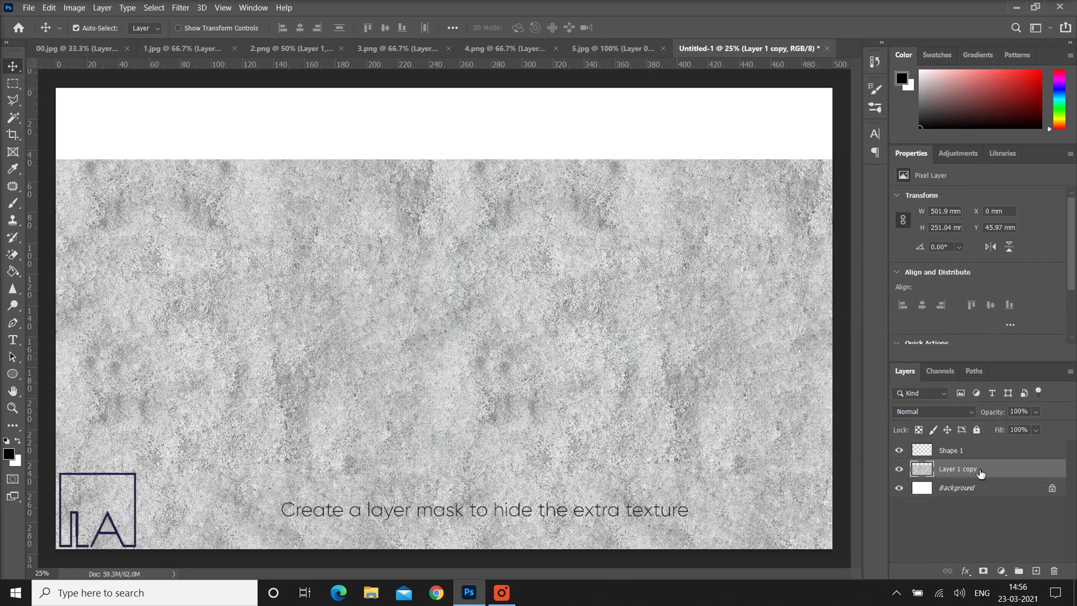
{"action": "left_click", "coordinate": [970, 452]}
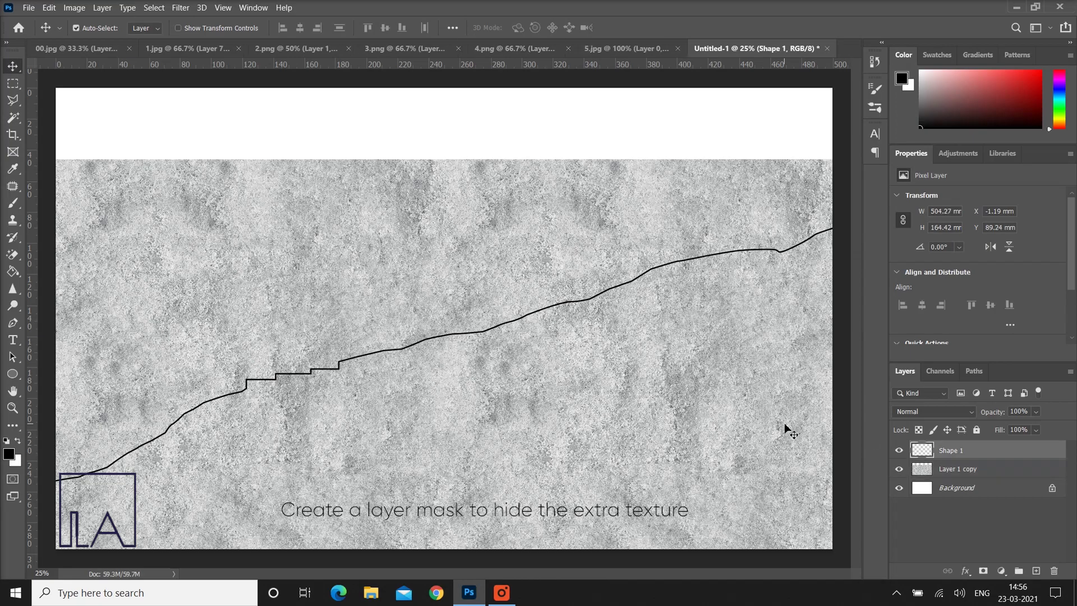
{"action": "left_click", "coordinate": [12, 117]}
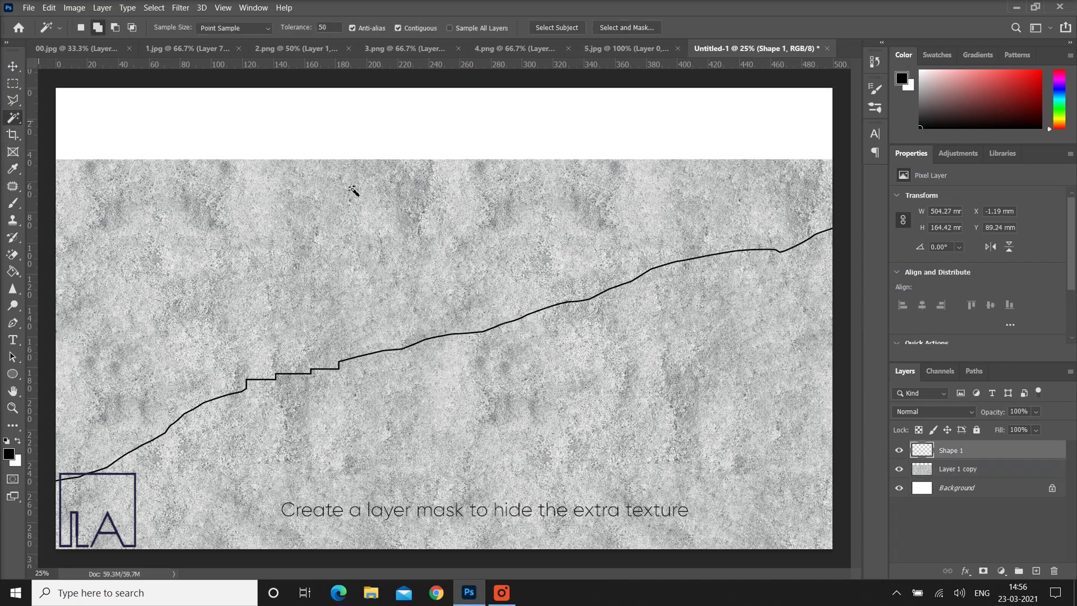
{"action": "left_click", "coordinate": [621, 395]}
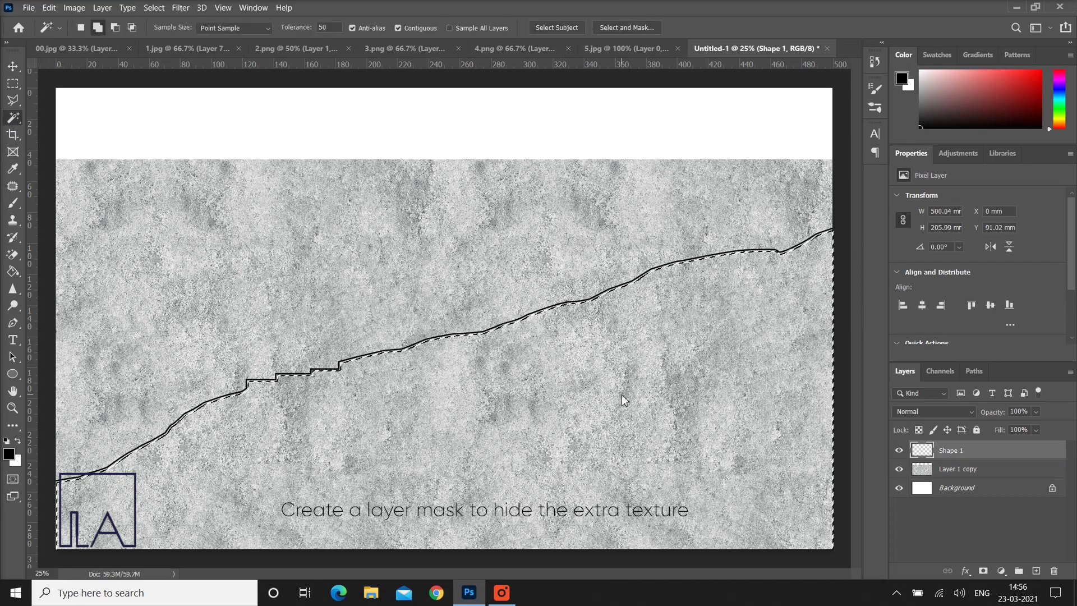
{"action": "key", "text": "alt+bracketleft"}
{"action": "left_click", "coordinate": [983, 570]}
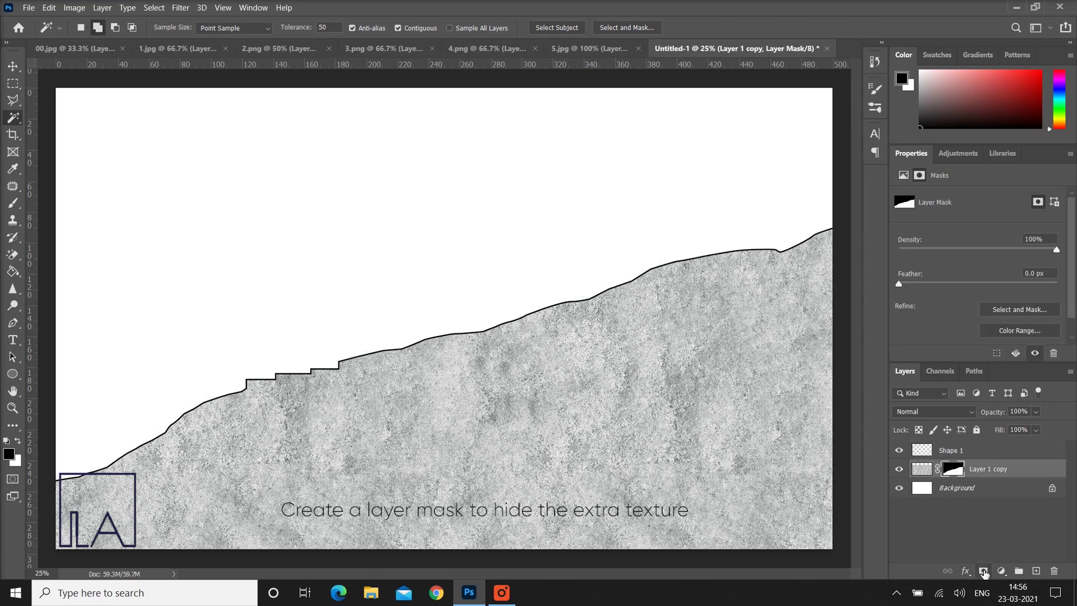
- Choose the Soft Round brush at 250 px with 0% hardness for painting on the texture's layer mask
{"action": "left_click", "coordinate": [13, 72]}
{"action": "key", "text": "b"}
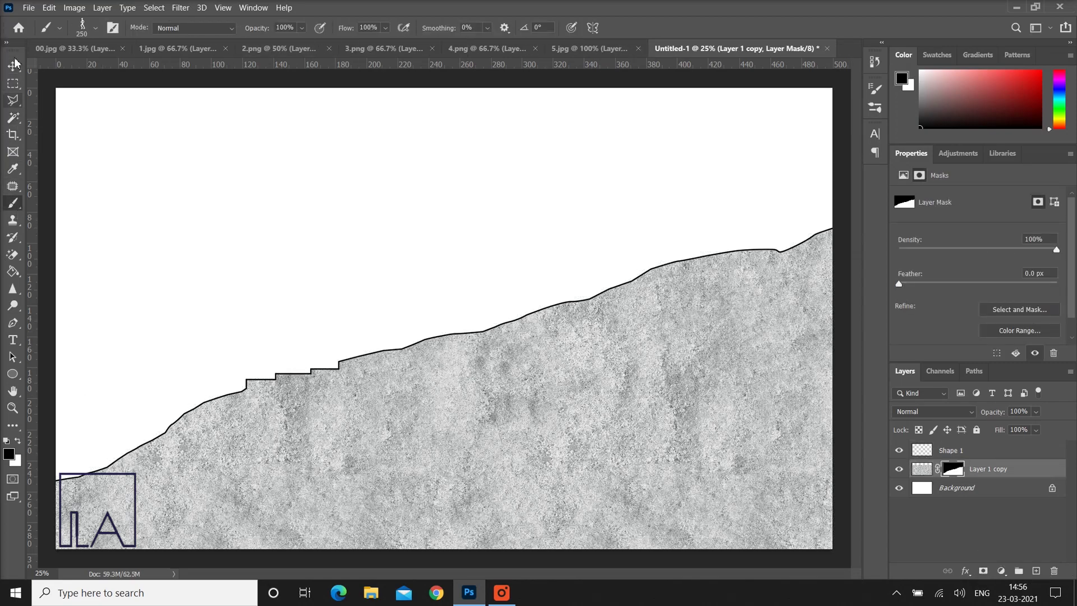
{"action": "left_click", "coordinate": [95, 28]}
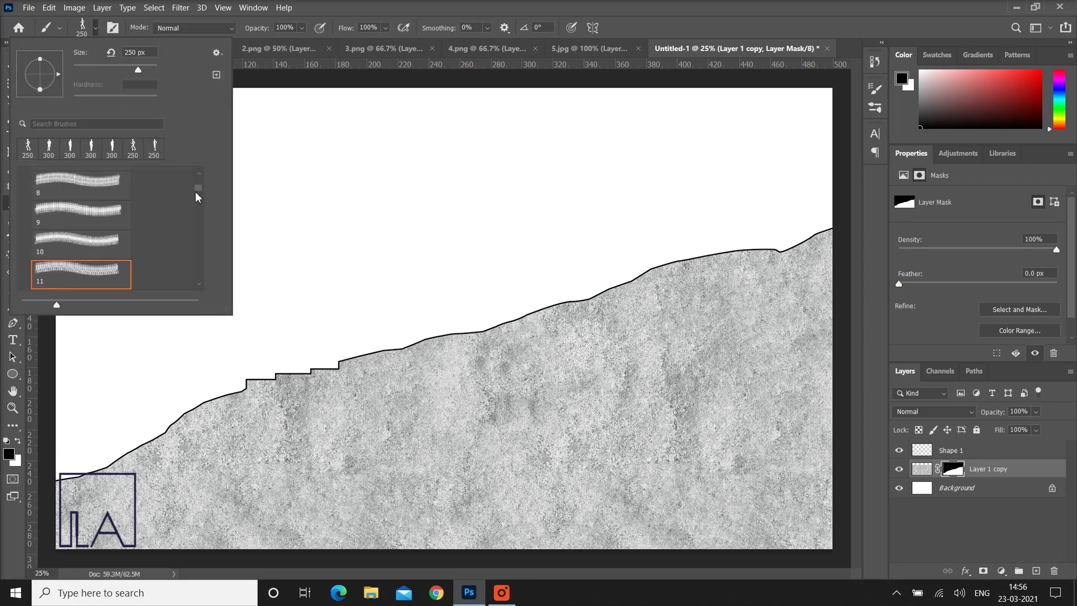
{"action": "mouse_move", "coordinate": [200, 191]}
{"action": "left_mouse_down"}
{"action": "mouse_move", "coordinate": [211, 288]}
{"action": "mouse_move", "coordinate": [199, 181]}
{"action": "left_mouse_up"}
{"action": "left_click", "coordinate": [82, 200]}
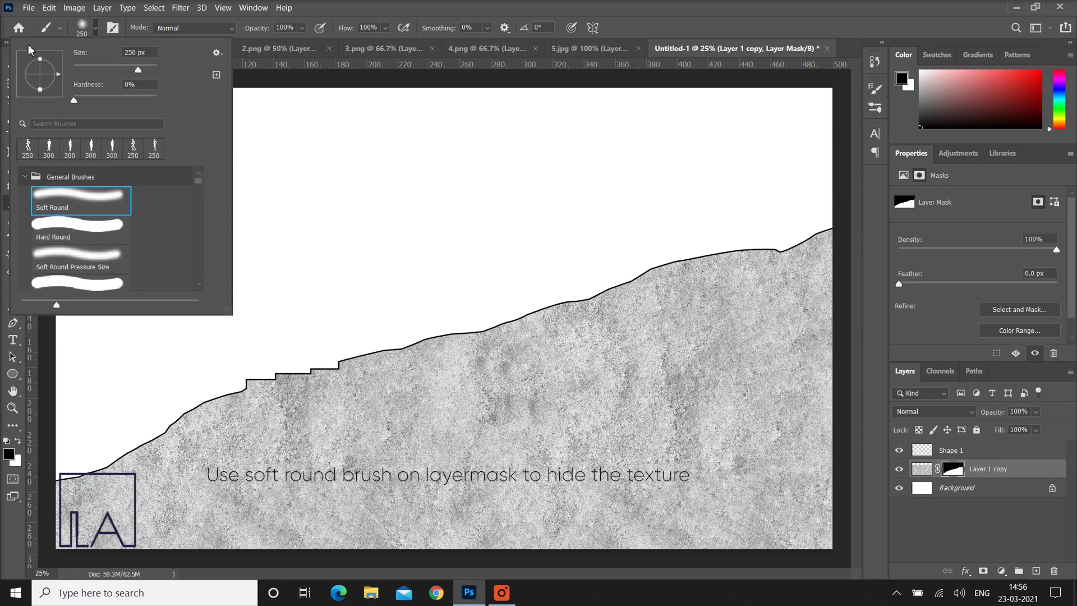
{"action": "left_click", "coordinate": [96, 28]}
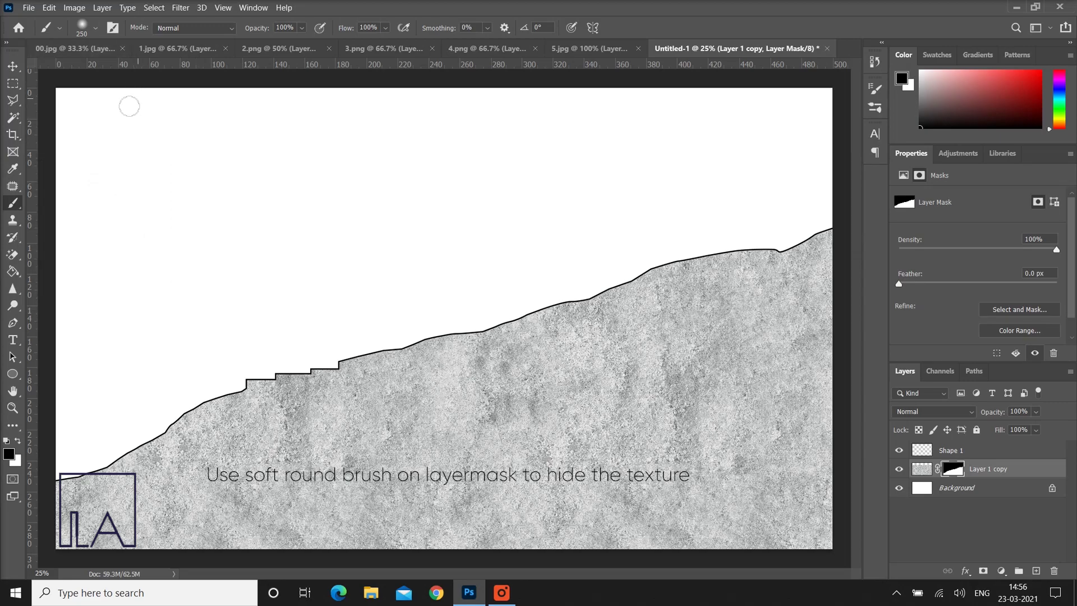
- Enlarge the brush to 1200 px and paint black on the mask to fade out the texture's lower part, leaving a band under the ground line
{"action": "scroll", "coordinate": [620, 270], "scroll_direction": "down", "scroll_amount": 2}
{"action": "key", "text": "bracketright"}
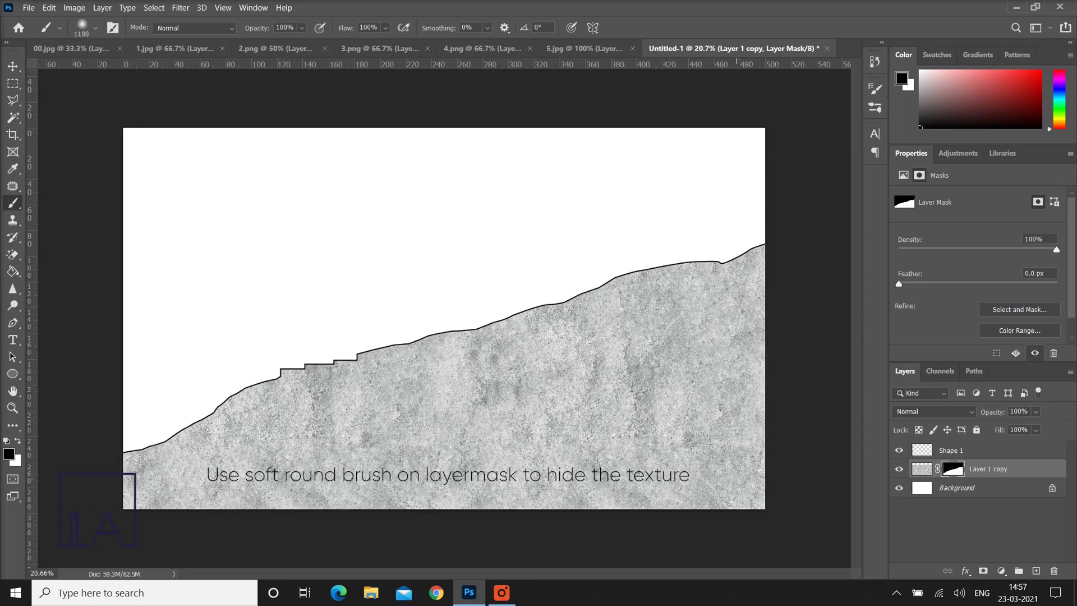
{"action": "mouse_move", "coordinate": [696, 429]}
{"action": "left_mouse_down"}
{"action": "mouse_move", "coordinate": [701, 443]}
{"action": "mouse_move", "coordinate": [645, 449]}
{"action": "mouse_move", "coordinate": [470, 437]}
{"action": "mouse_move", "coordinate": [740, 381]}
{"action": "mouse_move", "coordinate": [364, 466]}
{"action": "mouse_move", "coordinate": [193, 490]}
{"action": "mouse_move", "coordinate": [141, 483]}
{"action": "mouse_move", "coordinate": [561, 381]}
{"action": "mouse_move", "coordinate": [739, 362]}
{"action": "mouse_move", "coordinate": [561, 351]}
{"action": "mouse_move", "coordinate": [337, 396]}
{"action": "mouse_move", "coordinate": [170, 479]}
{"action": "left_mouse_up"}
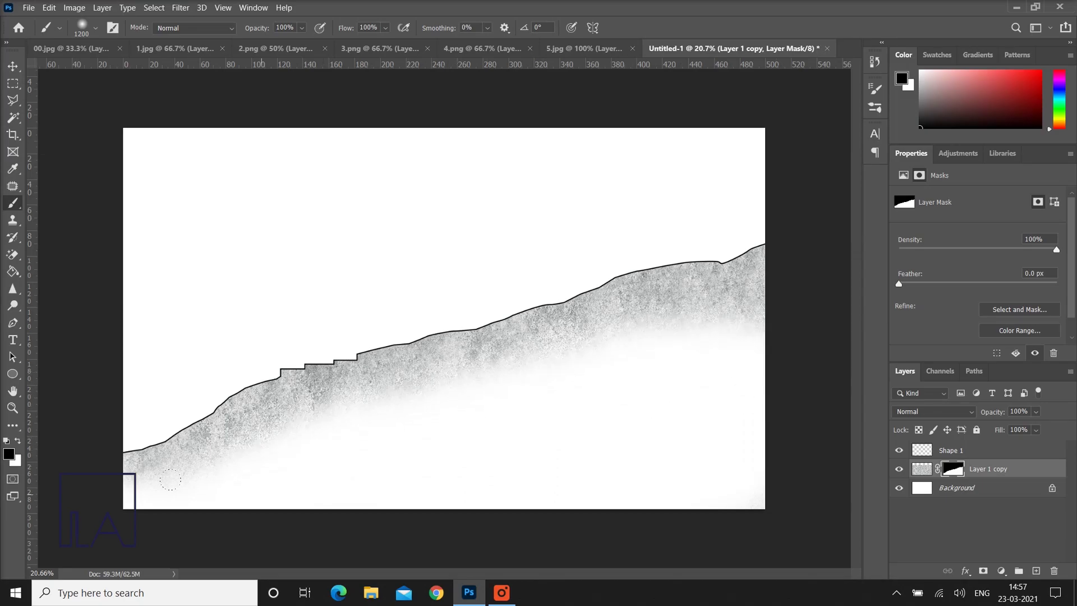
{"action": "left_click", "coordinate": [13, 66]}
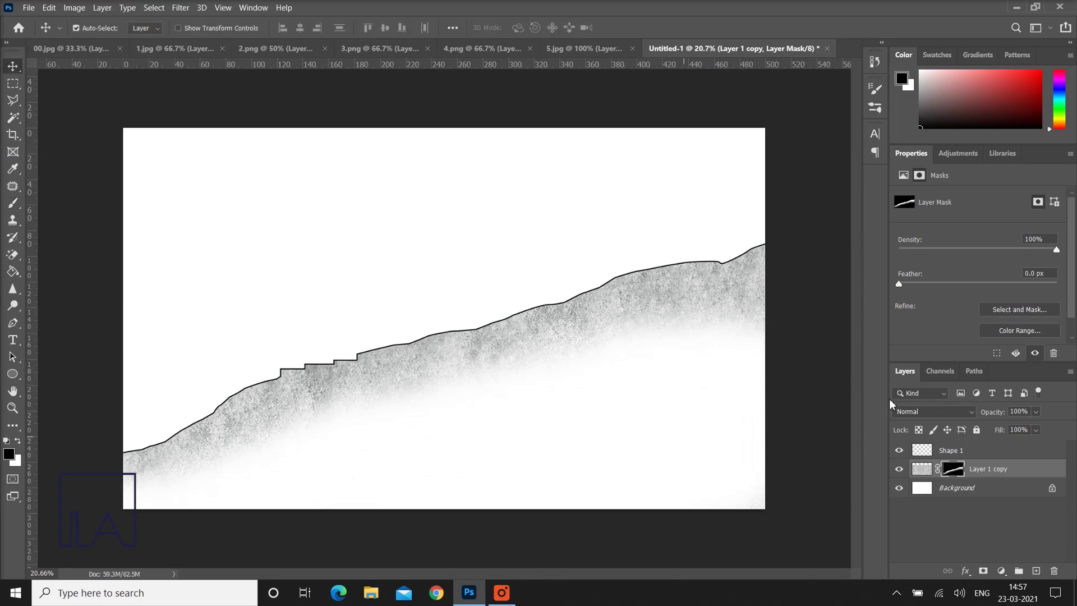
- Add a Levels adjustment clipped to the texture layer, with shadows 63, midtones 0.73 and a reduced white output level
{"action": "left_click", "coordinate": [1001, 571]}
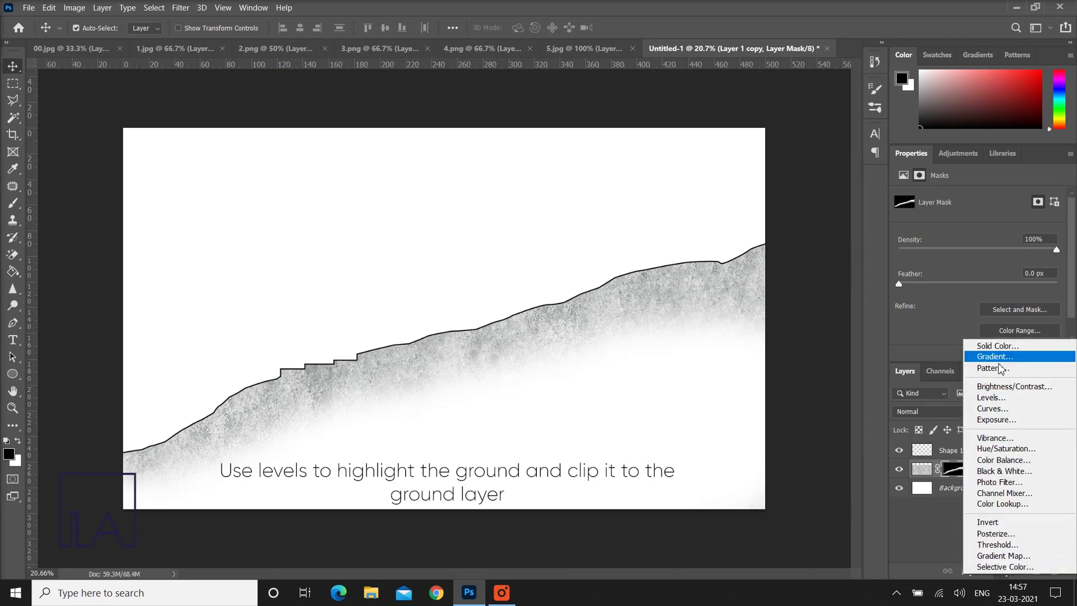
{"action": "left_click", "coordinate": [1001, 399]}
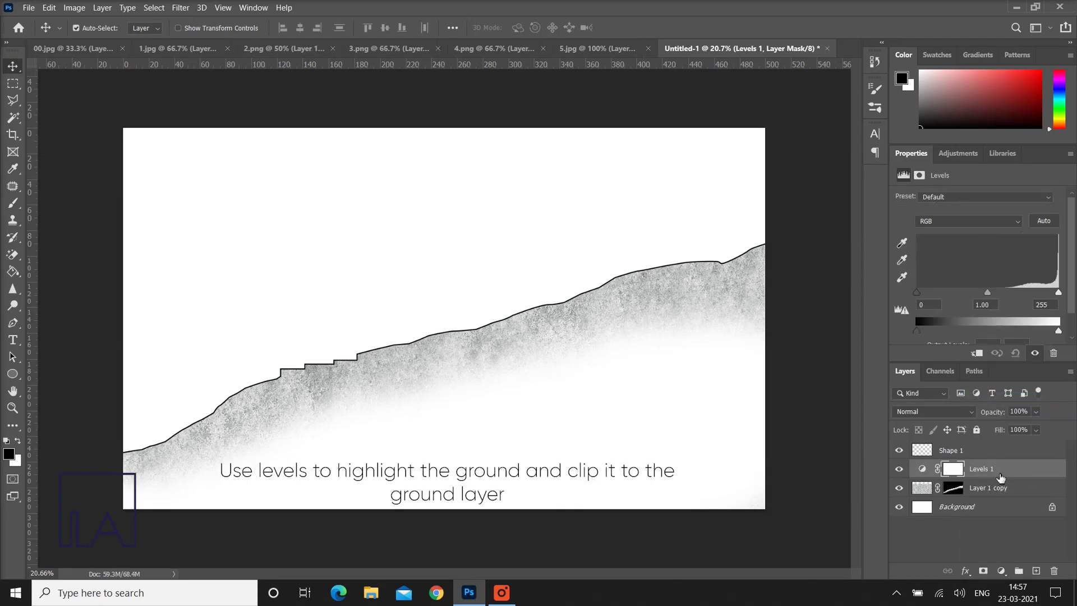
{"action": "right_click", "coordinate": [995, 473]}
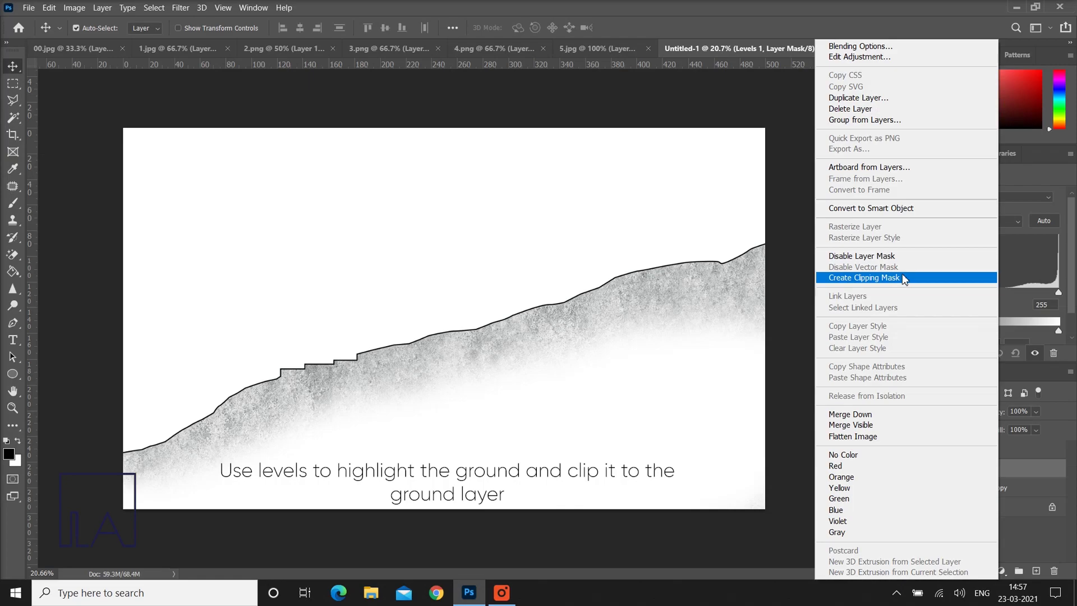
{"action": "left_click", "coordinate": [875, 278]}
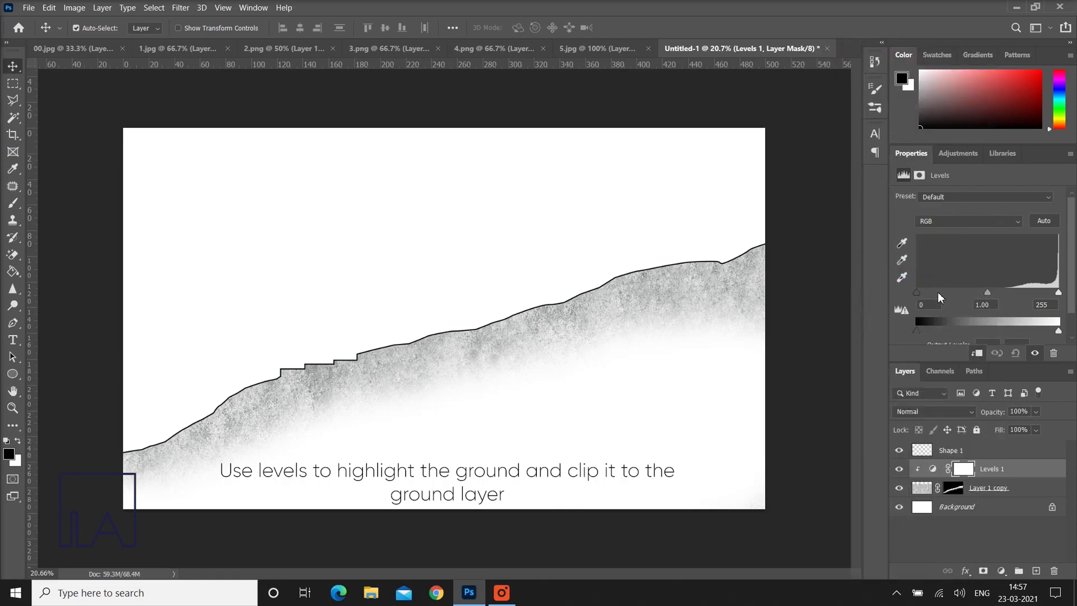
{"action": "left_click_drag", "start_coordinate": [918, 291], "coordinate": [1015, 292]}
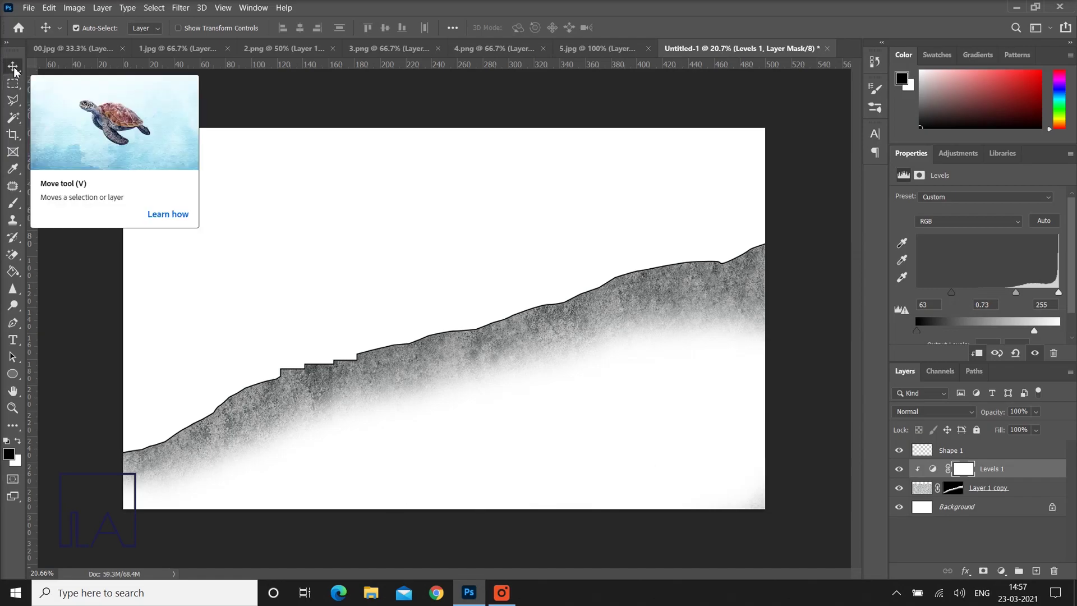
- Select the water area from the first step to the canvas's left edge, subtracting the part below the ground line on Shape 1
{"action": "left_click", "coordinate": [13, 83]}
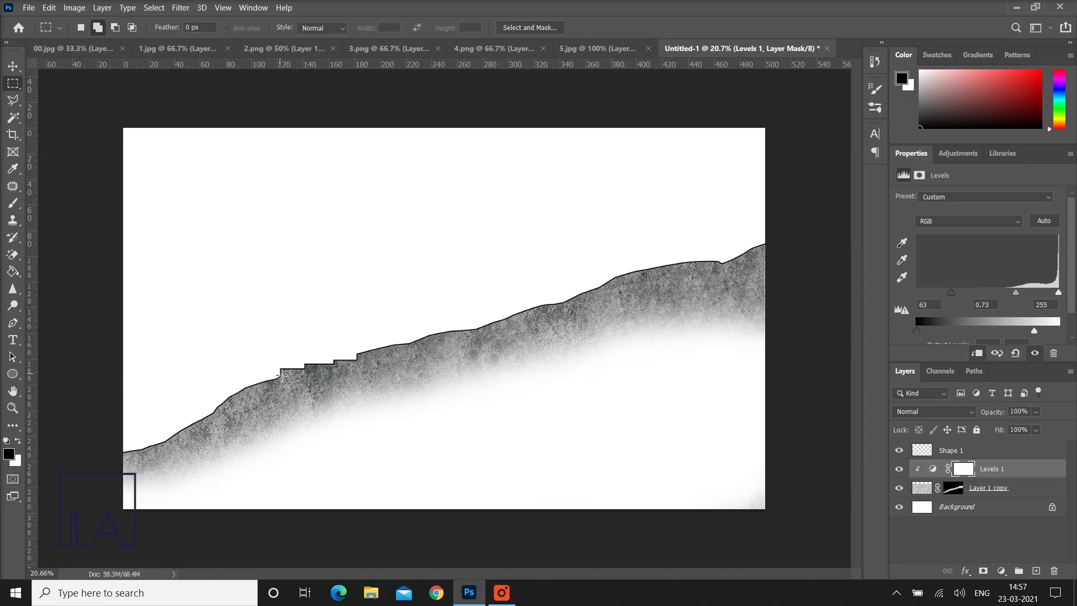
{"action": "left_click_drag", "start_coordinate": [280, 374], "coordinate": [87, 522]}
{"action": "left_click", "coordinate": [13, 118]}
{"action": "left_click", "coordinate": [115, 28]}
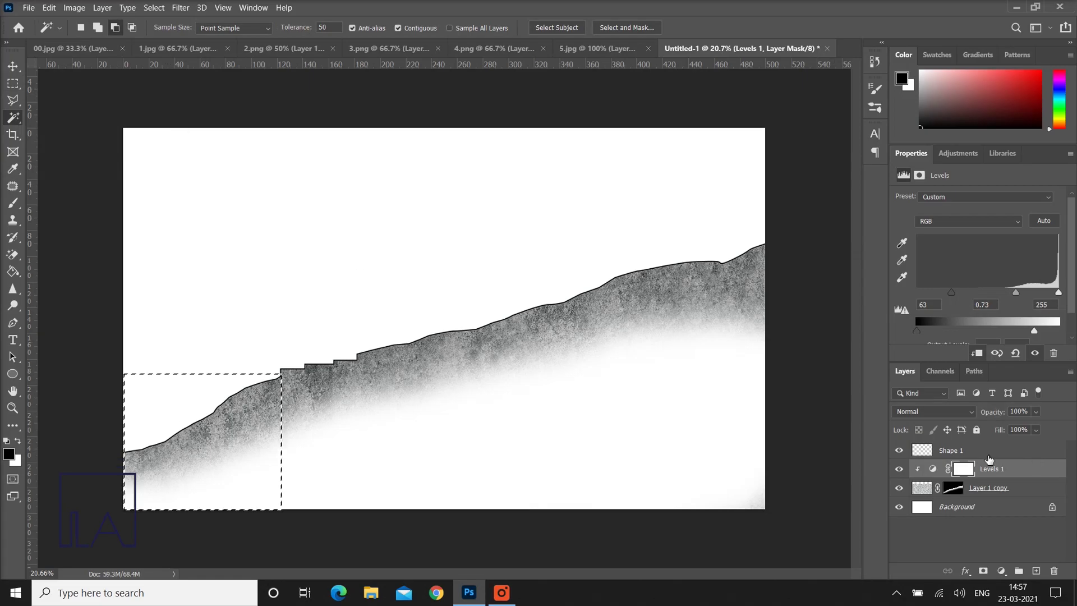
{"action": "left_click", "coordinate": [985, 452]}
{"action": "left_click", "coordinate": [248, 466]}
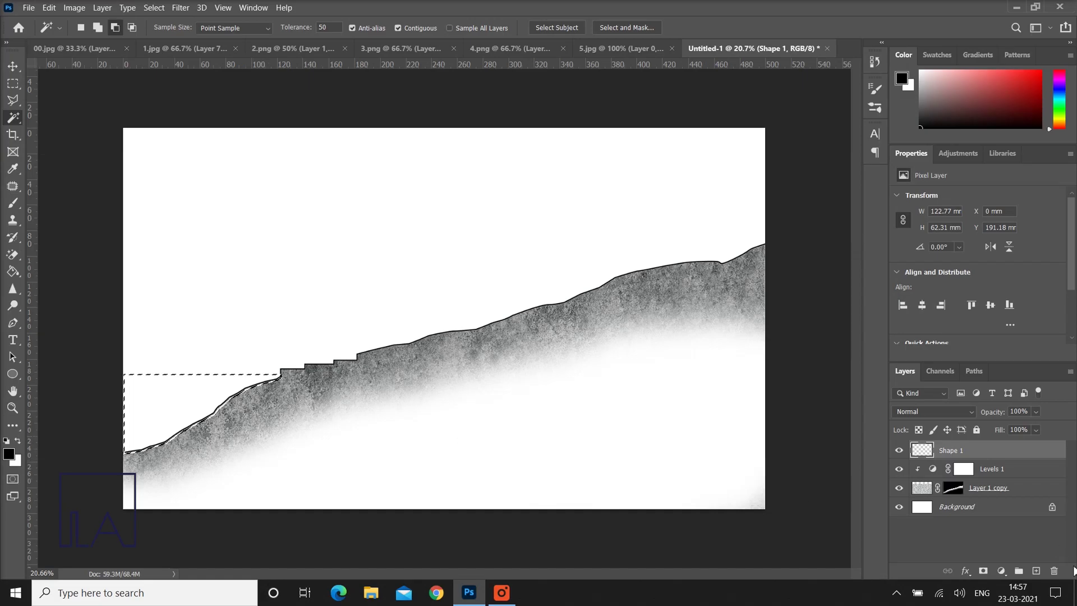
- Add a linear Gradient fill layer over the water selection with its first colour stop set to blue #6aa4db
{"action": "left_click", "coordinate": [1002, 570]}
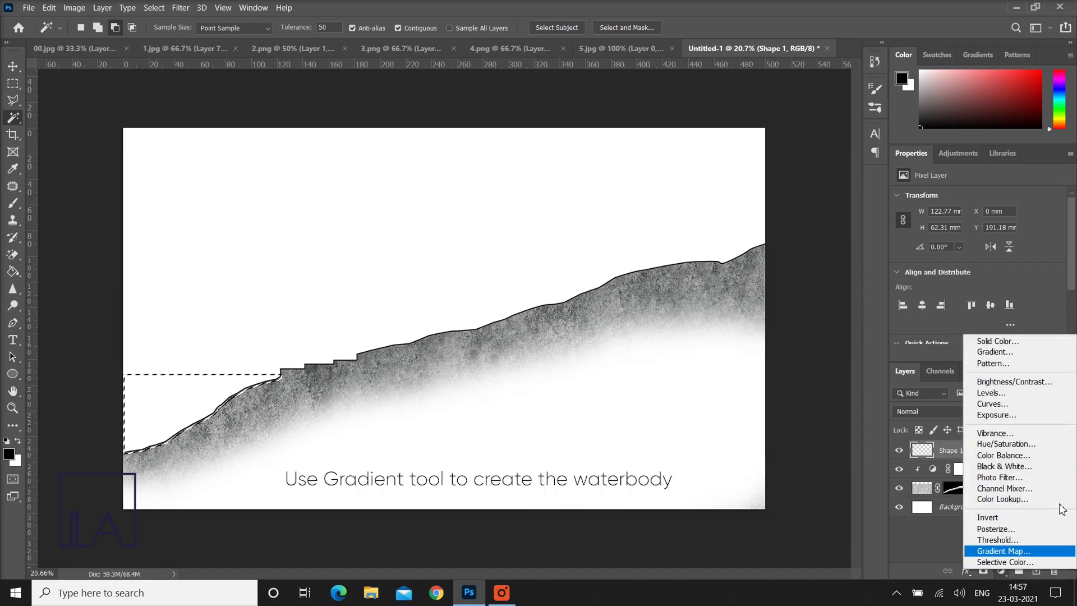
{"action": "left_click", "coordinate": [1004, 354]}
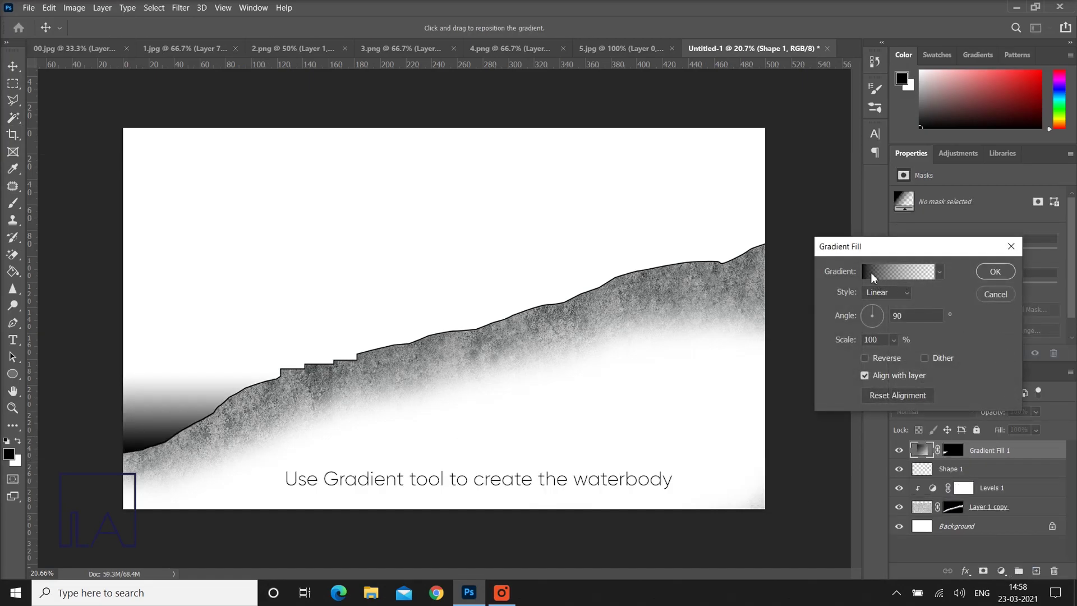
{"action": "left_click", "coordinate": [873, 278]}
{"action": "left_click", "coordinate": [749, 388]}
{"action": "left_click", "coordinate": [802, 442]}
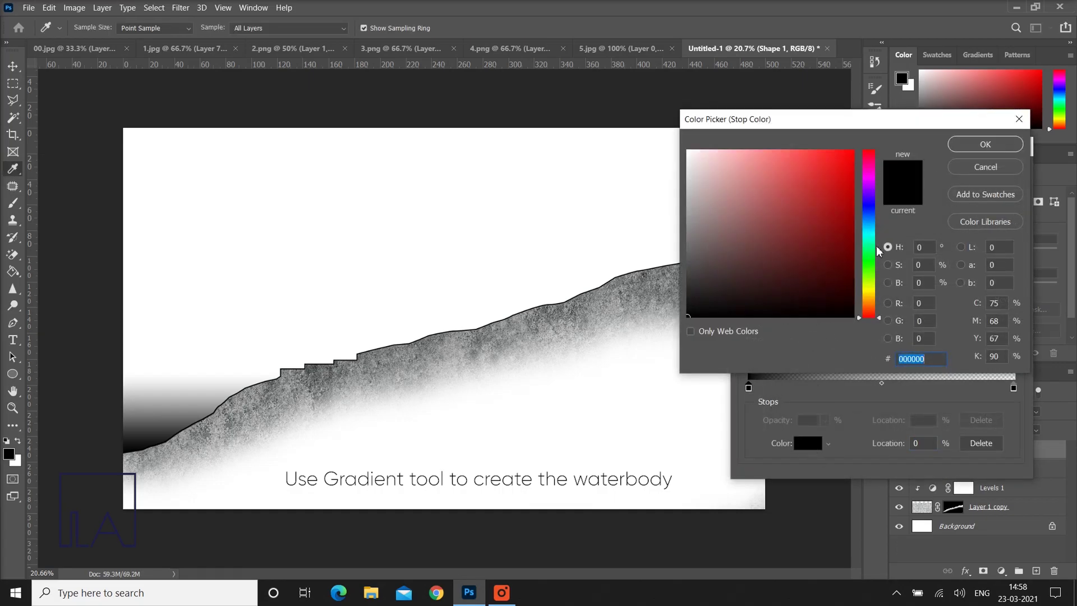
{"action": "left_click", "coordinate": [871, 221]}
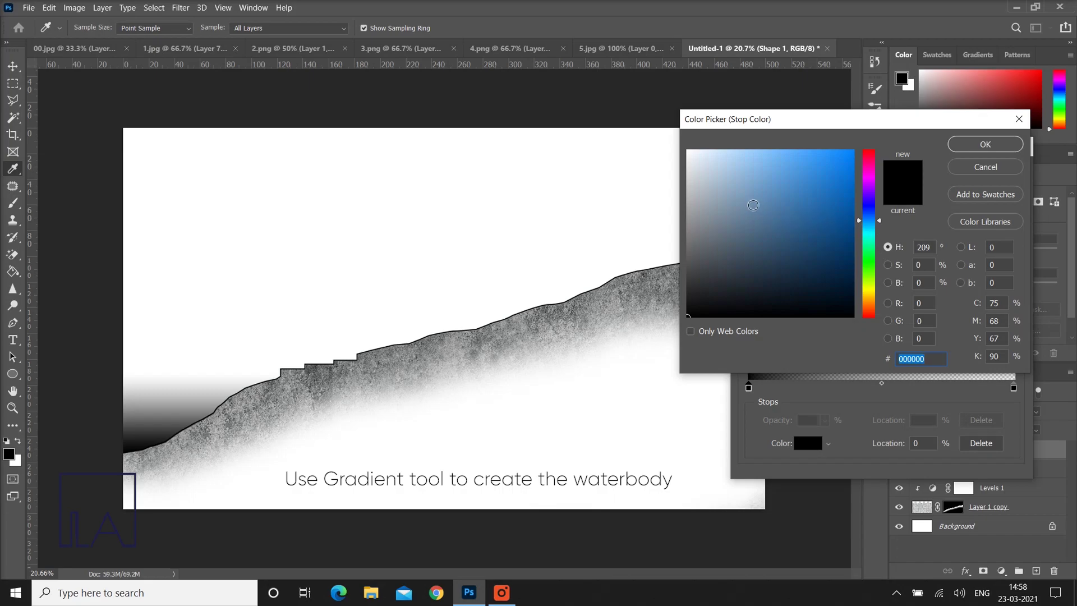
{"action": "left_click", "coordinate": [750, 203]}
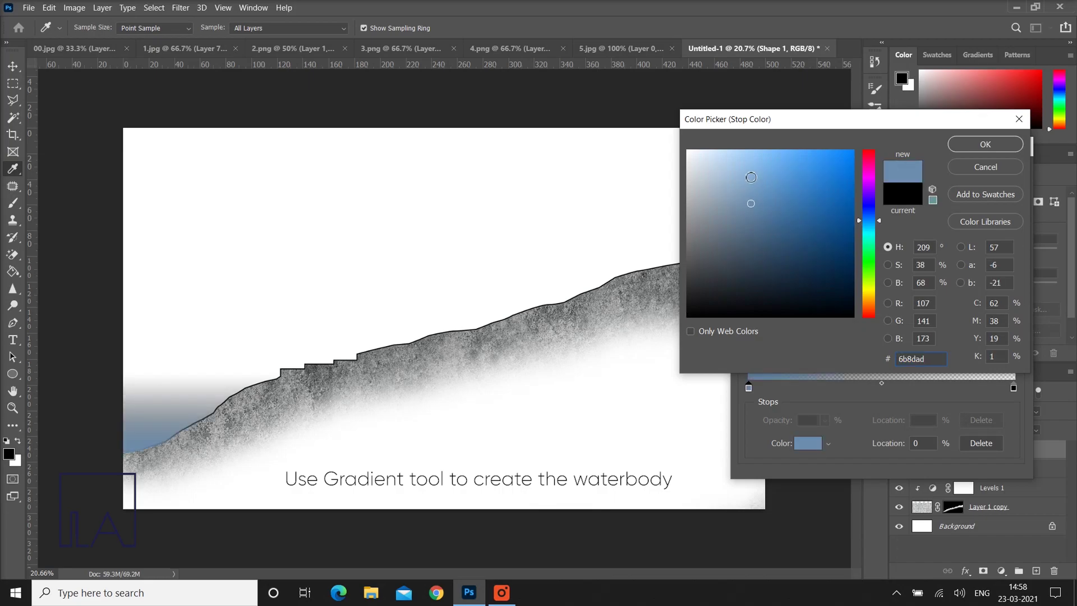
{"action": "left_click", "coordinate": [751, 177]}
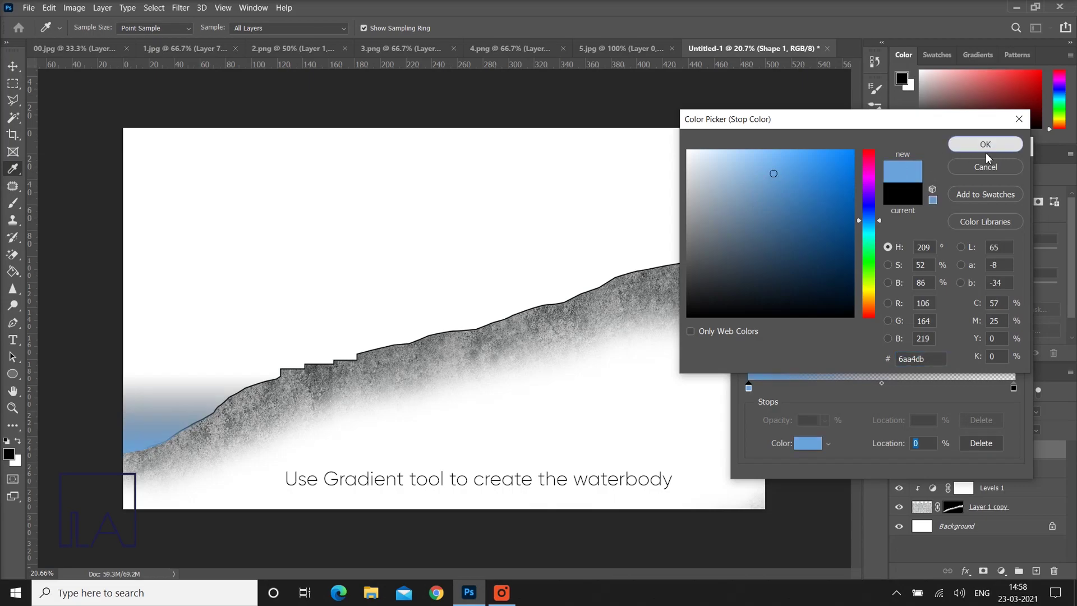
{"action": "left_click", "coordinate": [986, 144]}
- Set the gradient's end colour stop to pale blue #c1ebf5 at location 99%
{"action": "left_click_drag", "start_coordinate": [1015, 390], "coordinate": [1013, 388]}
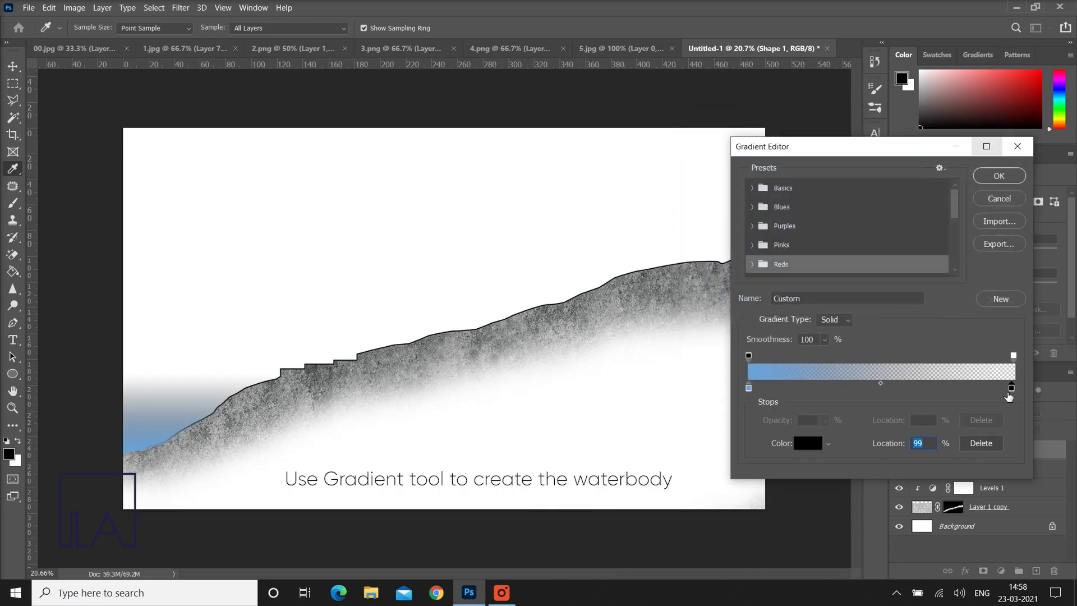
{"action": "double_click", "coordinate": [1011, 388]}
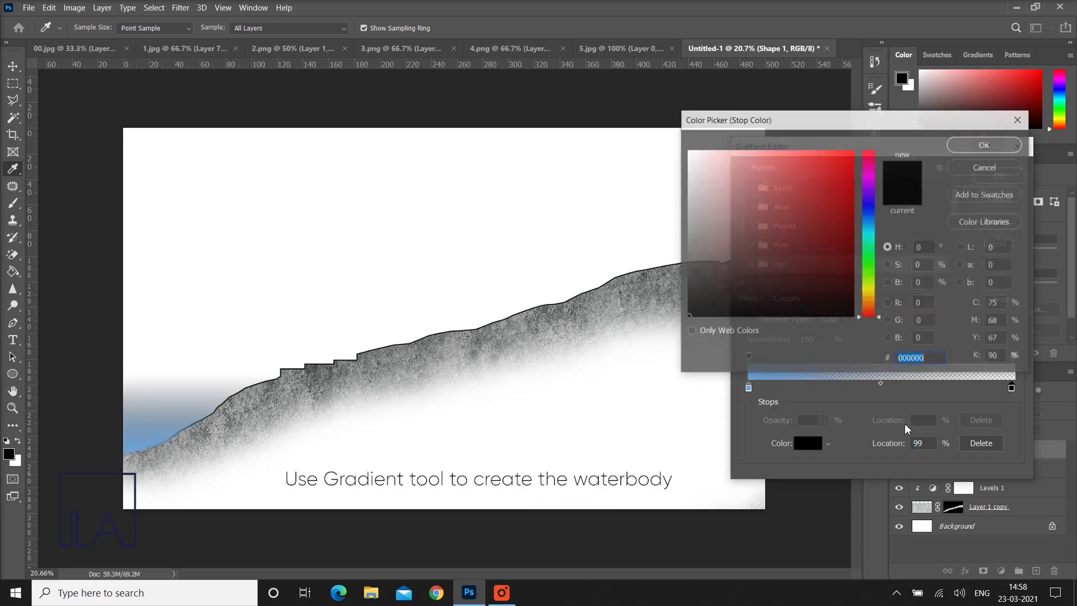
{"action": "left_click", "coordinate": [869, 228]}
{"action": "left_click", "coordinate": [724, 158]}
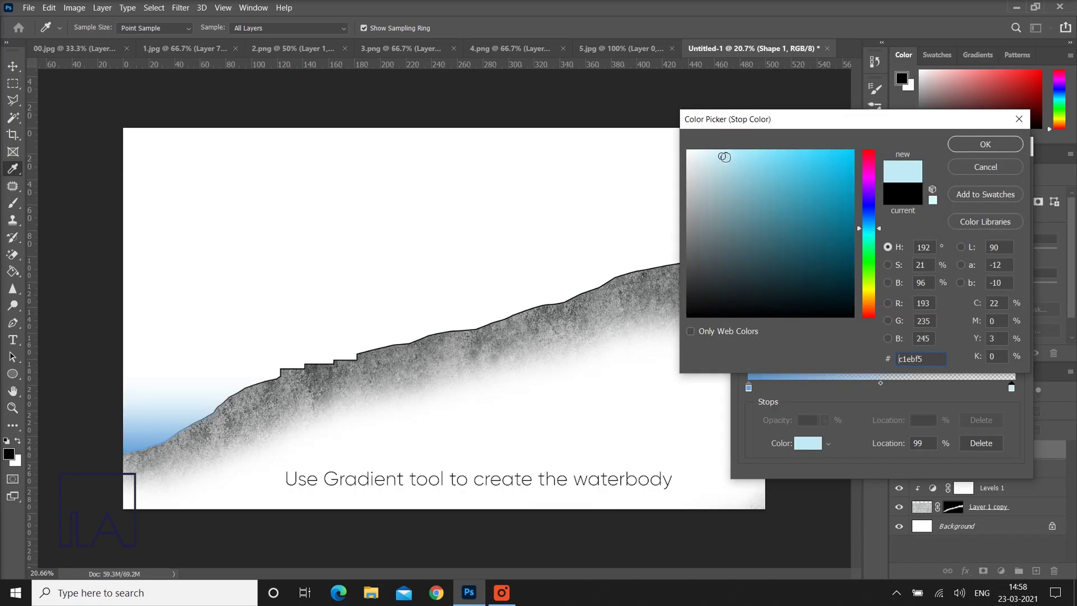
{"action": "left_click", "coordinate": [998, 144]}
- Shift the gradient's colour midpoint to 51% and raise the opacity of its end opacity stop
{"action": "left_click", "coordinate": [880, 382]}
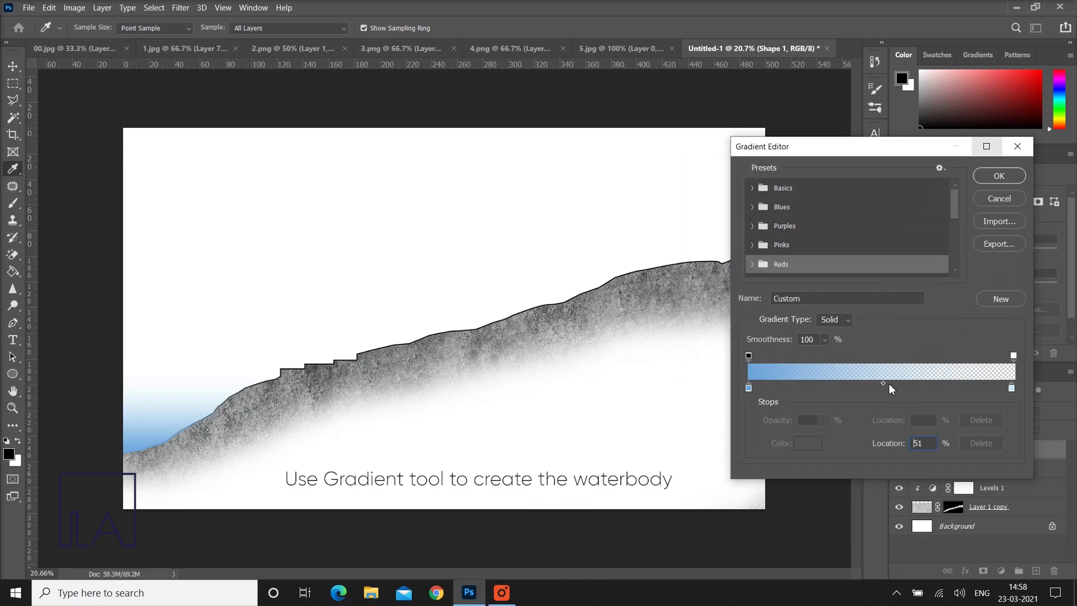
{"action": "left_click", "coordinate": [1013, 355]}
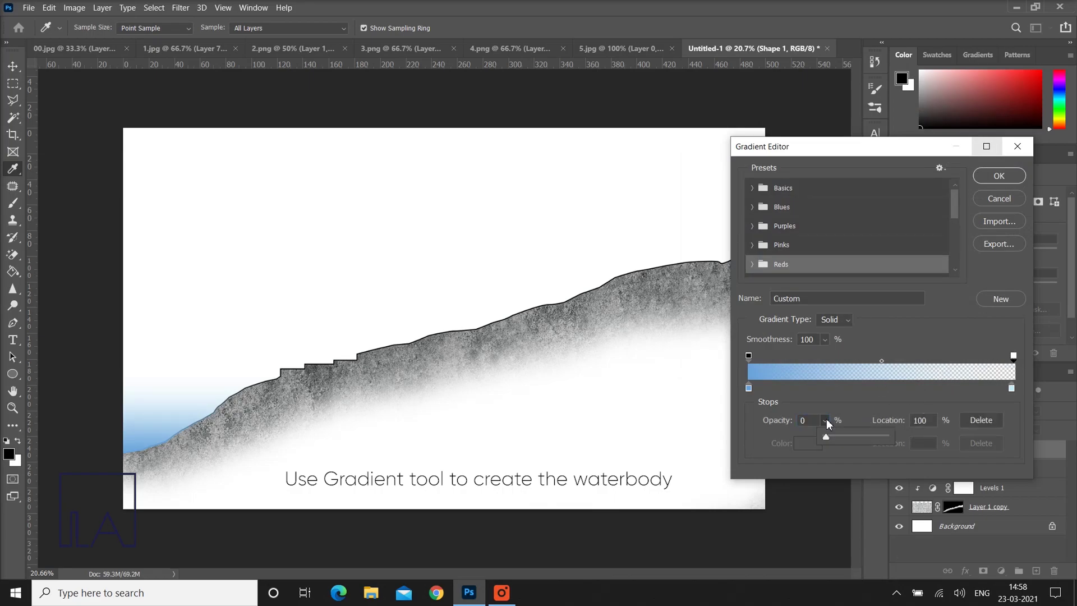
{"action": "left_click_drag", "start_coordinate": [844, 435], "coordinate": [855, 435]}
{"action": "left_click", "coordinate": [999, 175]}
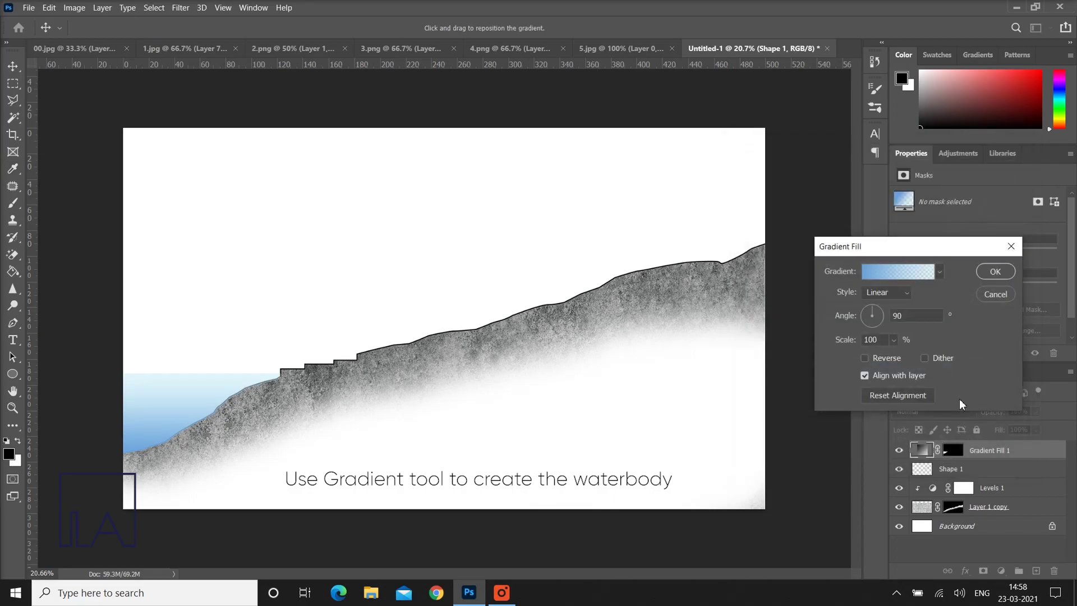
- Scale the gradient fill to 144% and move the Gradient Fill 1 layer directly above Background
{"action": "left_click", "coordinate": [894, 340]}
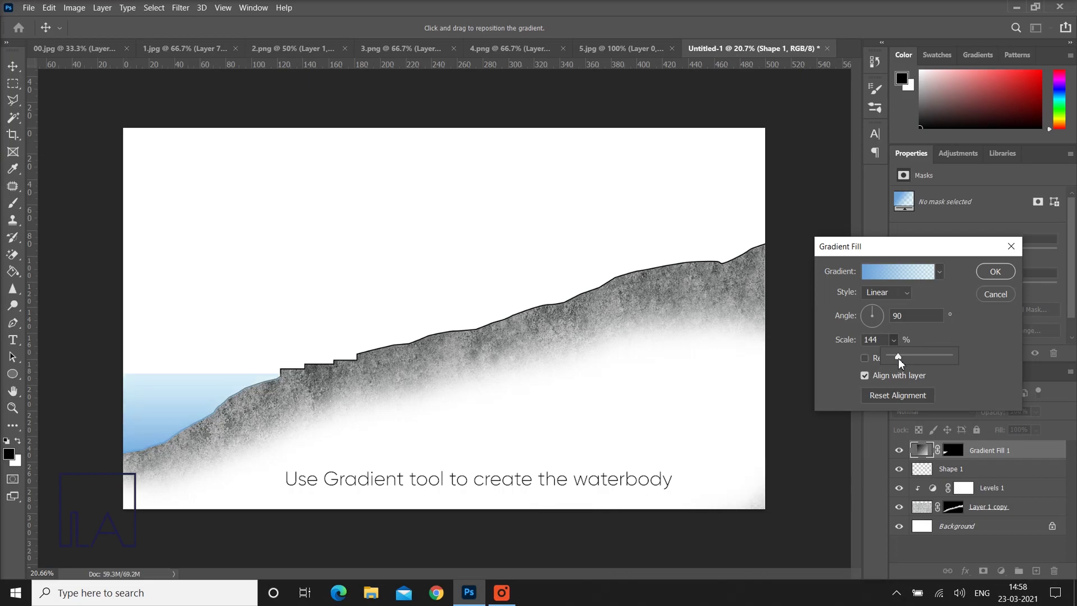
{"action": "left_click", "coordinate": [995, 272]}
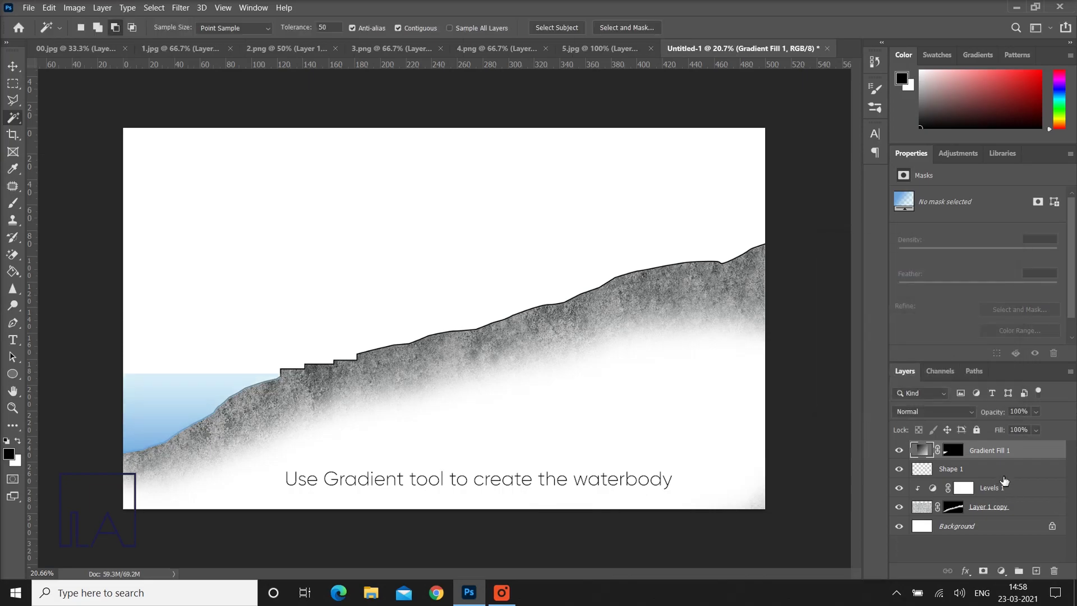
{"action": "left_click_drag", "start_coordinate": [1021, 455], "coordinate": [1019, 518]}
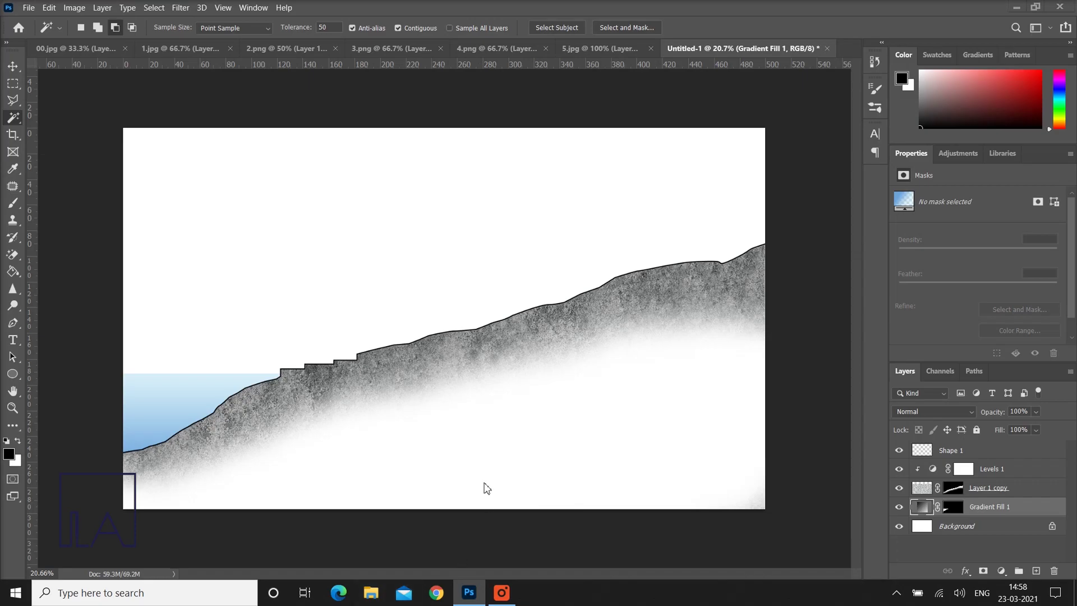
- Place the underwater-background image from the Downloads folder into the section and position it over the water body
{"action": "key", "text": "super+e"}
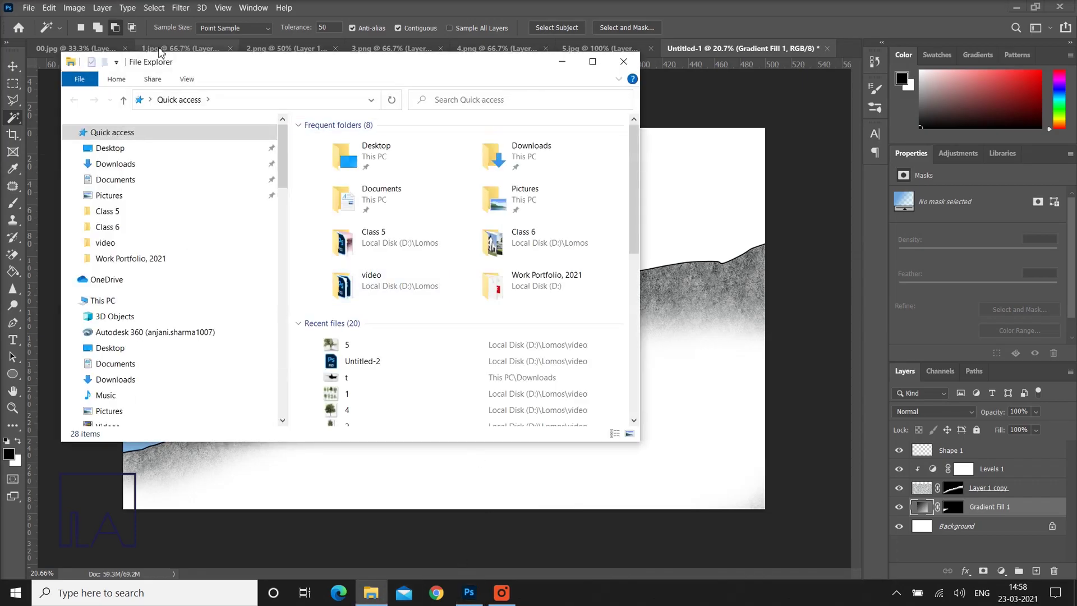
{"action": "left_click", "coordinate": [145, 168]}
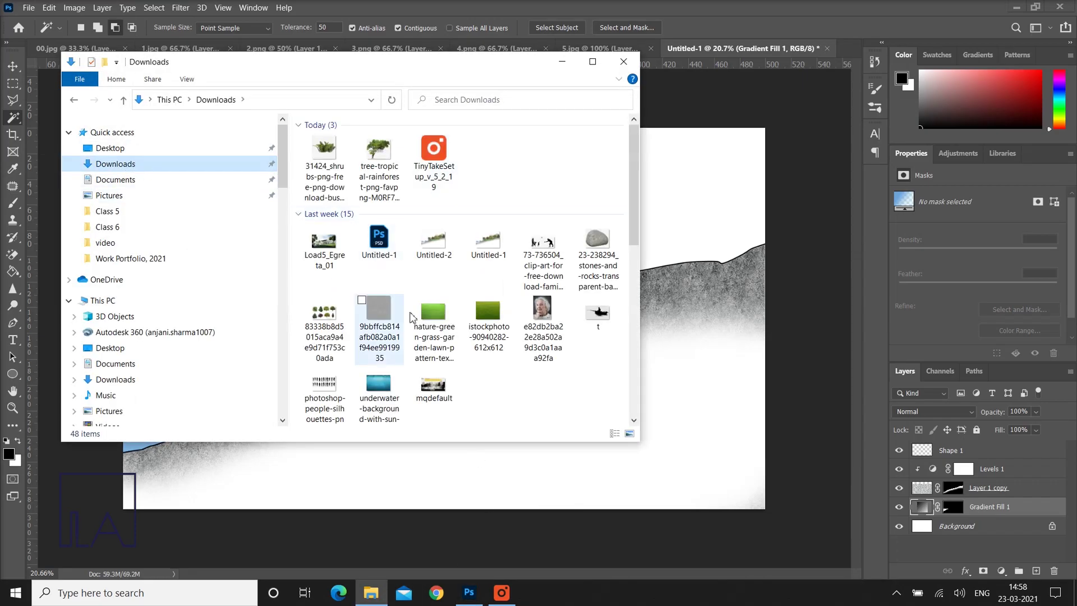
{"action": "left_click_drag", "start_coordinate": [391, 386], "coordinate": [422, 533]}
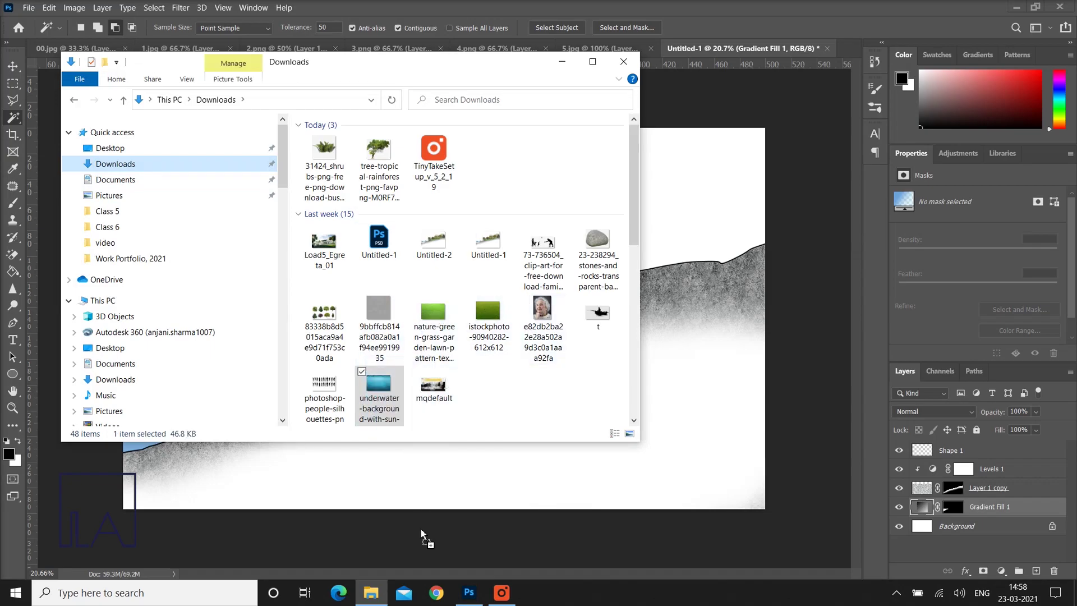
{"action": "left_click_drag", "start_coordinate": [470, 487], "coordinate": [471, 493]}
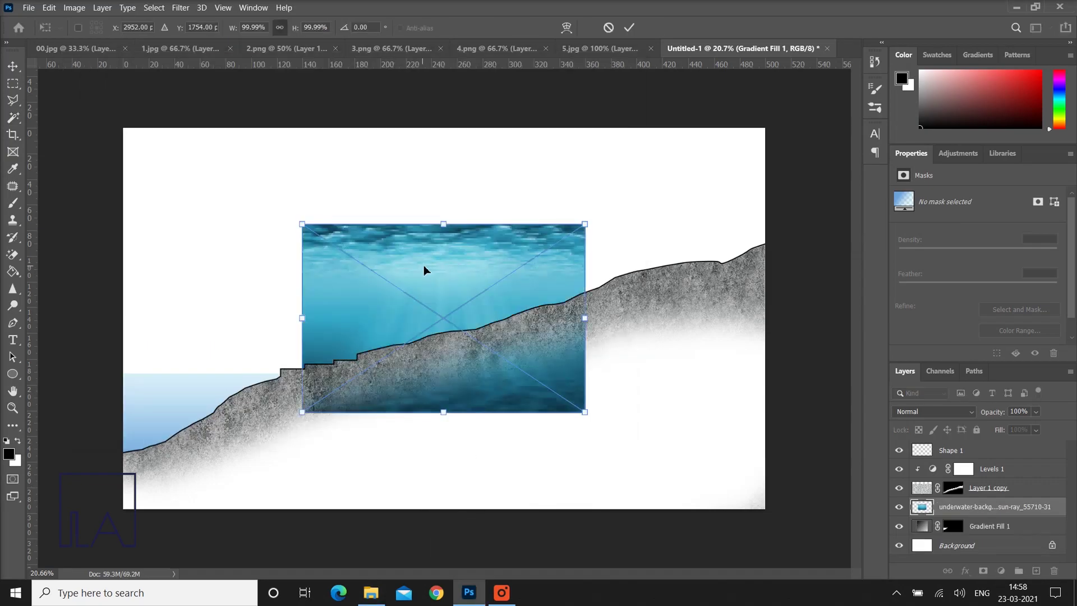
{"action": "left_click_drag", "start_coordinate": [414, 265], "coordinate": [238, 312]}
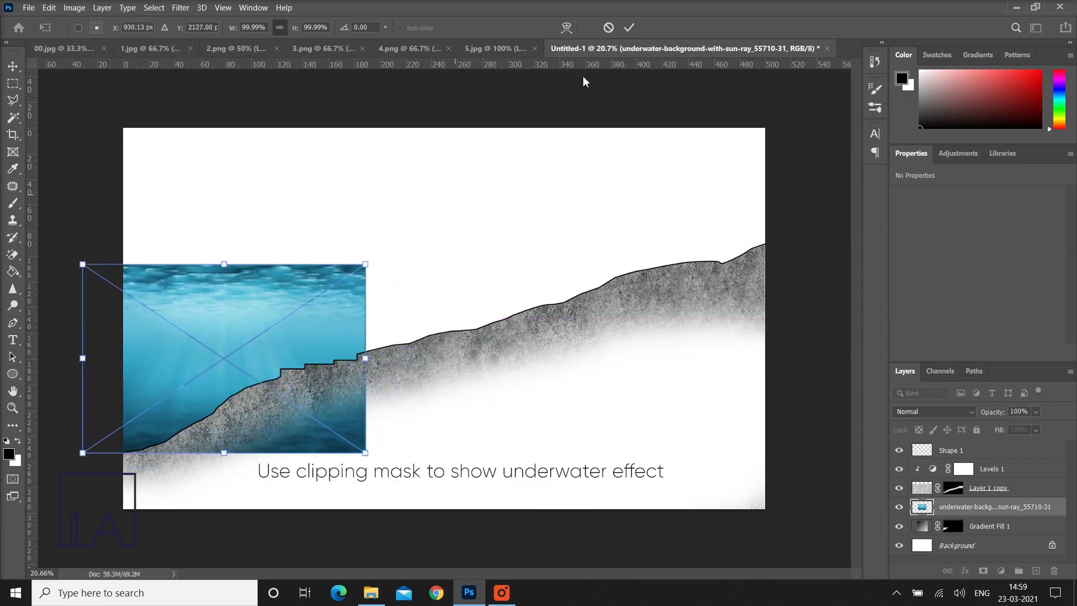
{"action": "left_click", "coordinate": [628, 27]}
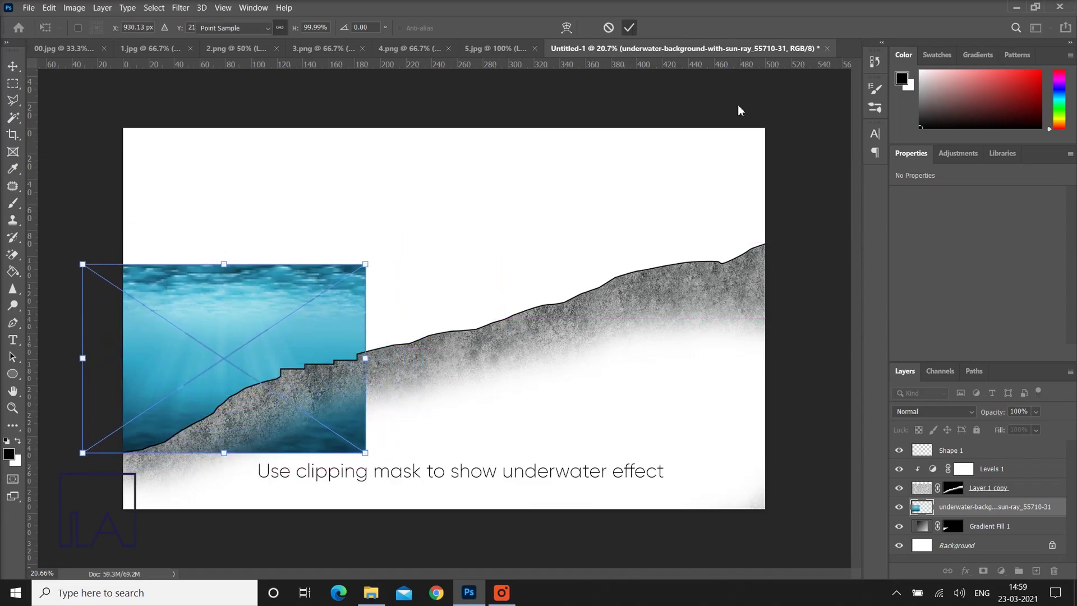
- Clip the underwater image to Gradient Fill 1 and shift it slightly left within the water body
{"action": "right_click", "coordinate": [999, 519]}
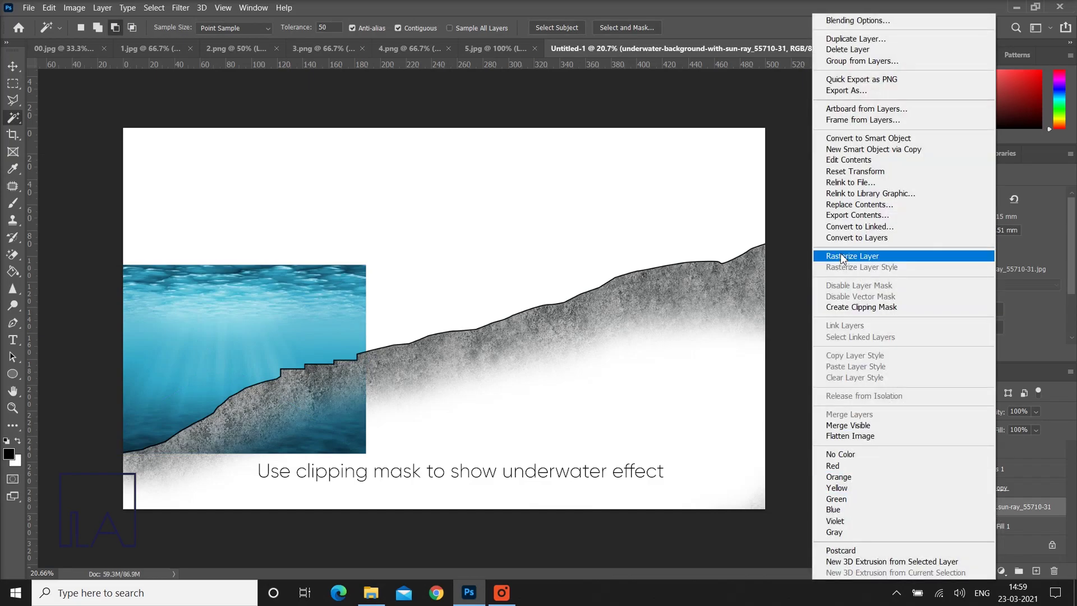
{"action": "left_click", "coordinate": [903, 307]}
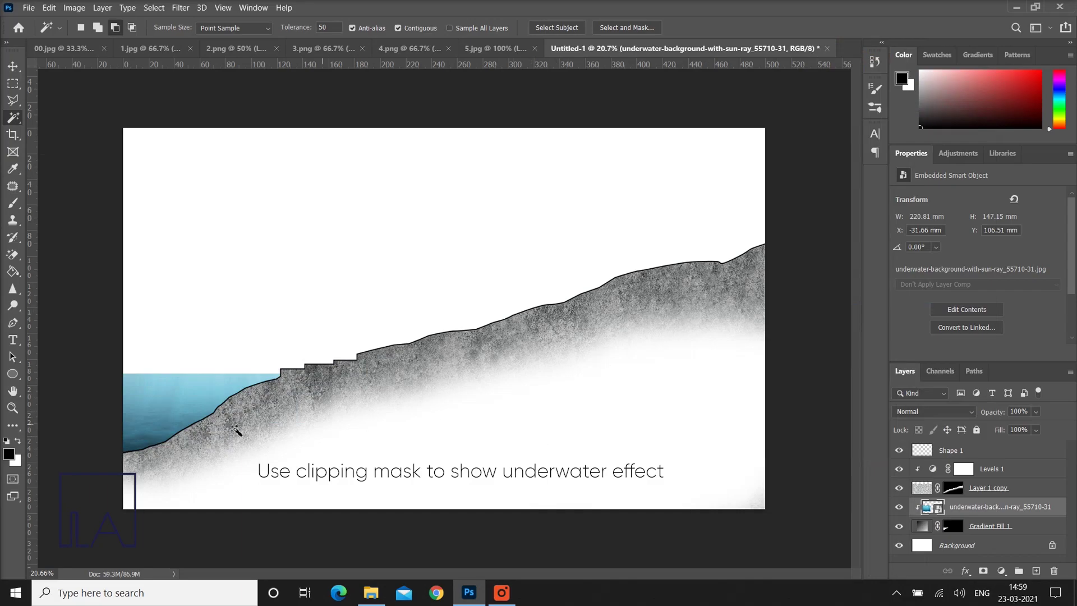
{"action": "left_click", "coordinate": [14, 68]}
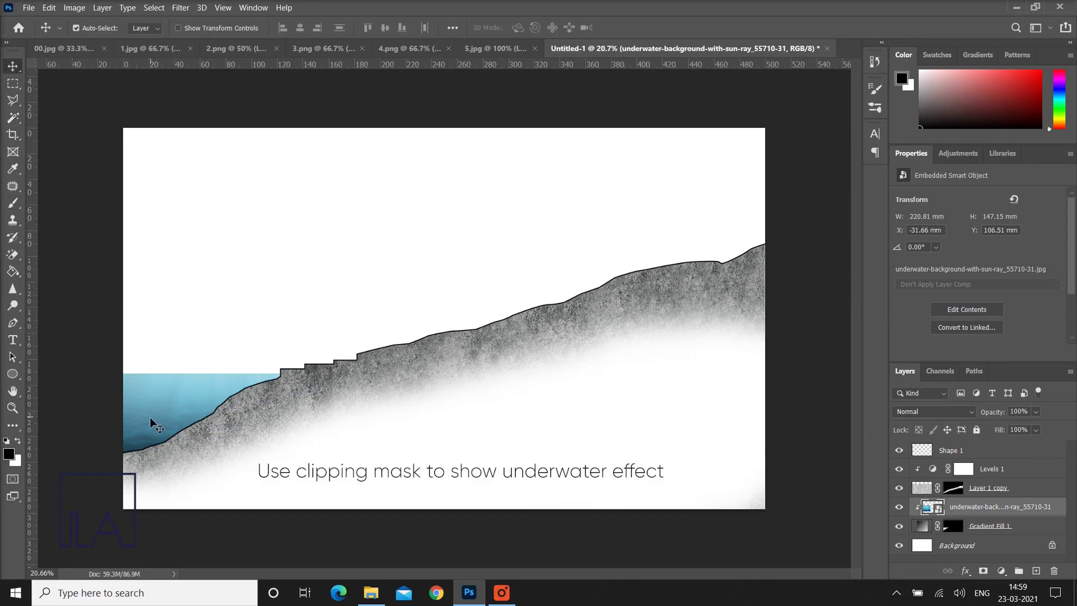
{"action": "left_click_drag", "start_coordinate": [150, 417], "coordinate": [118, 421]}
- Reduce the opacity of the Gradient Fill 1 layer to soften the water body
{"action": "left_click", "coordinate": [1031, 530]}
{"action": "left_click", "coordinate": [1035, 413]}
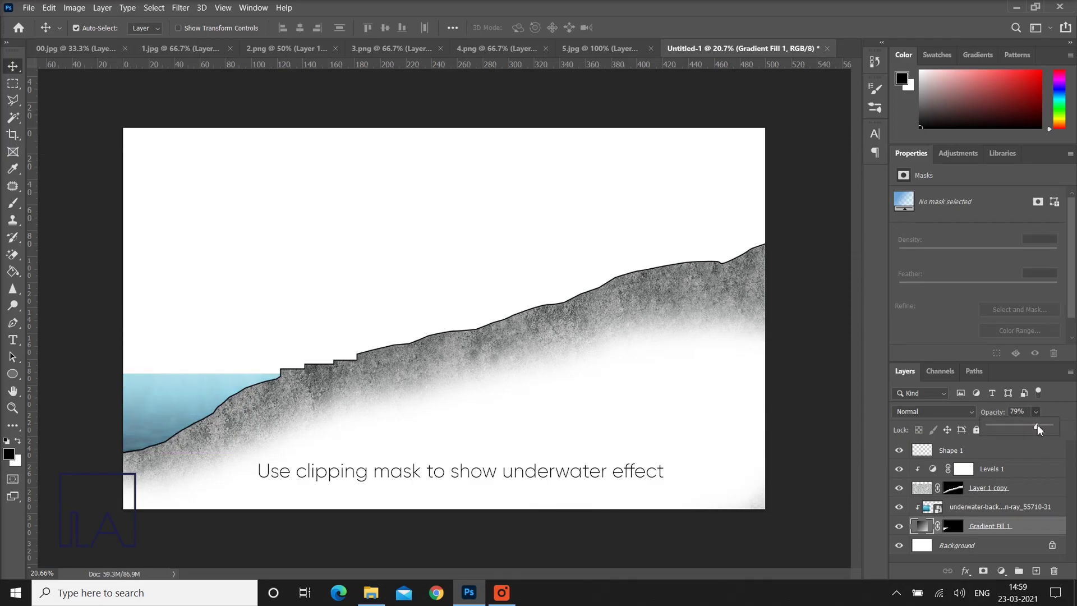
{"action": "left_click_drag", "start_coordinate": [1038, 425], "coordinate": [1044, 425]}
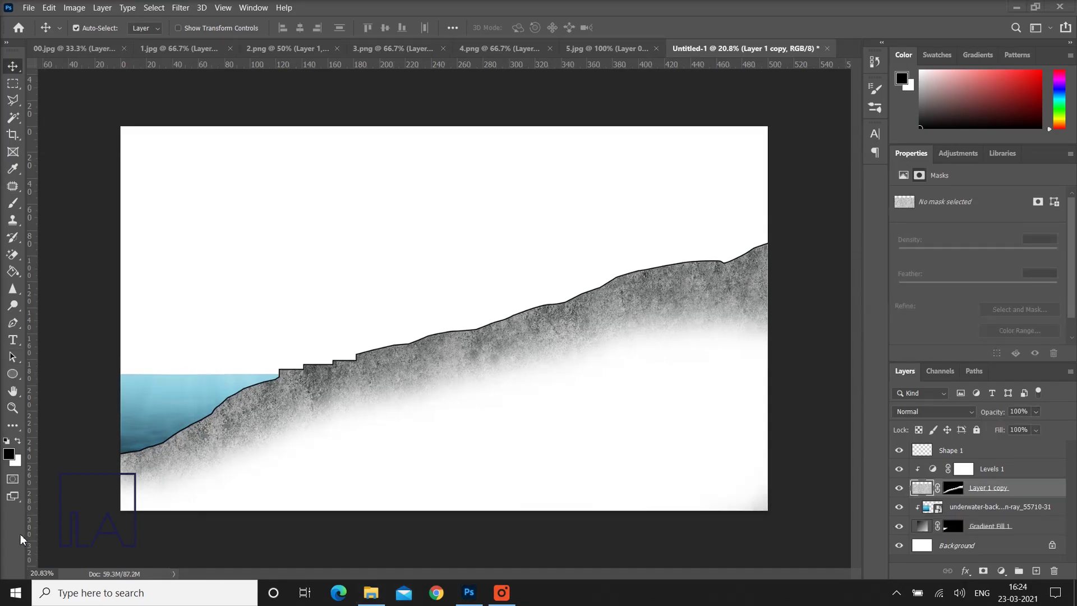
- Browse the open tree images, copy the tree from 5.jpg into Untitled-1, and move its layer above Shape 1
{"action": "left_click", "coordinate": [160, 47]}
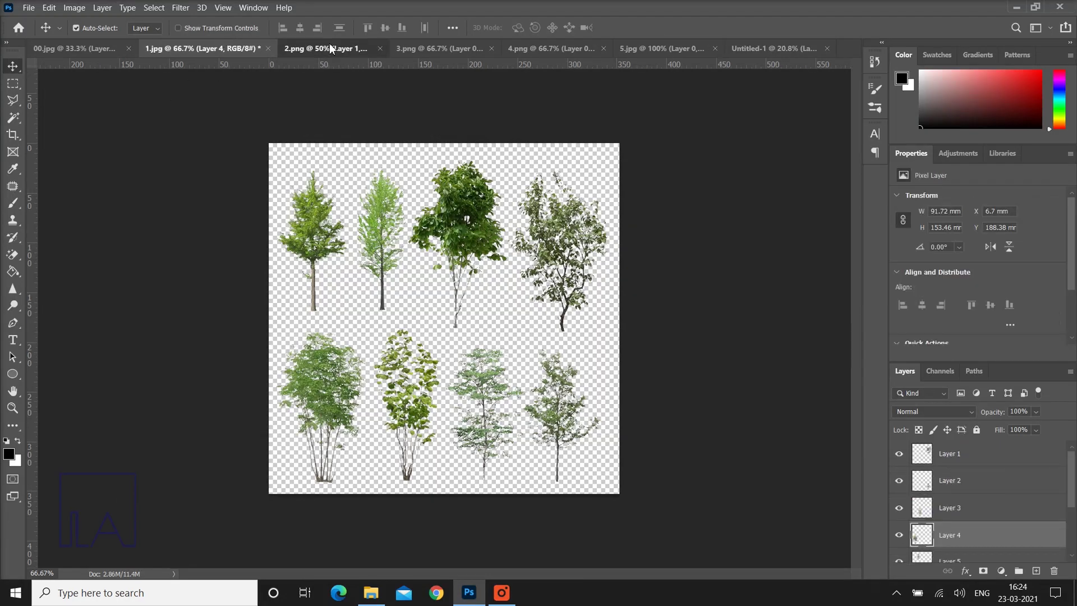
{"action": "left_click", "coordinate": [331, 49]}
{"action": "left_click", "coordinate": [425, 45]}
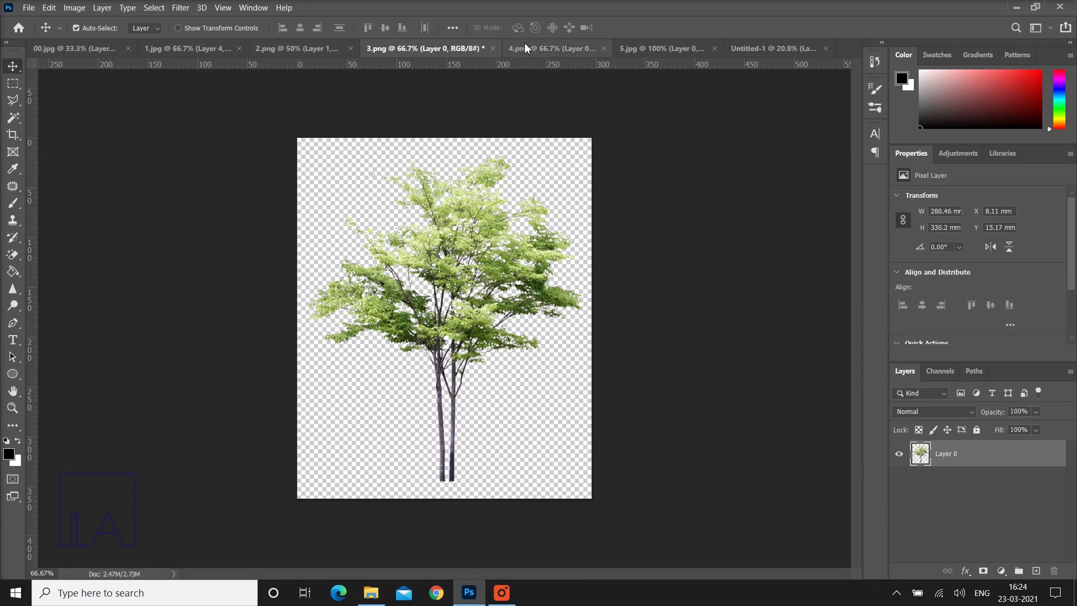
{"action": "left_click", "coordinate": [528, 48]}
{"action": "left_click", "coordinate": [682, 46]}
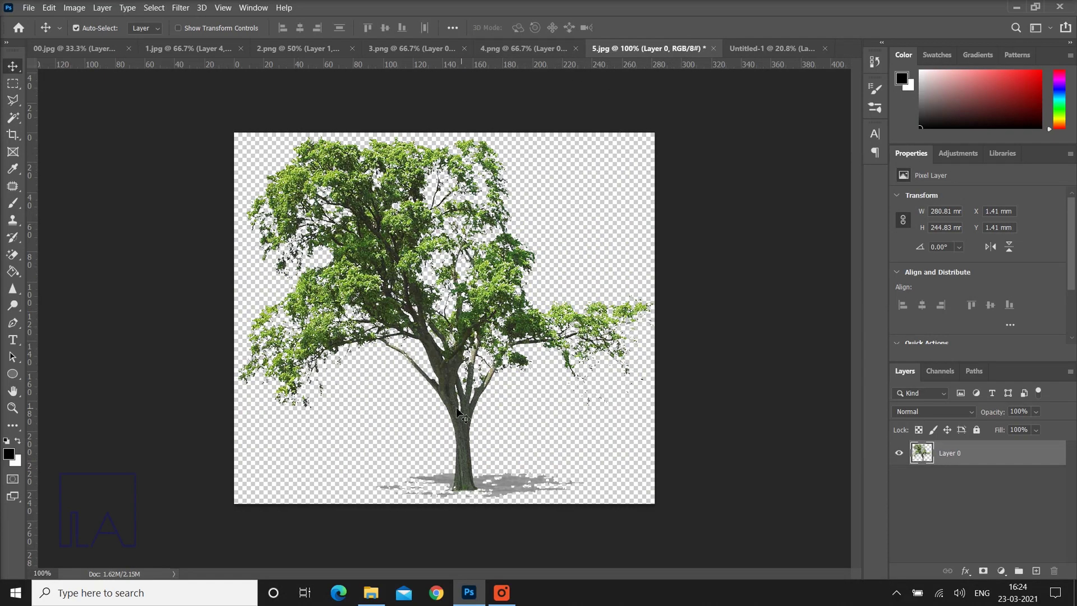
{"action": "left_click_drag", "start_coordinate": [459, 415], "coordinate": [528, 285]}
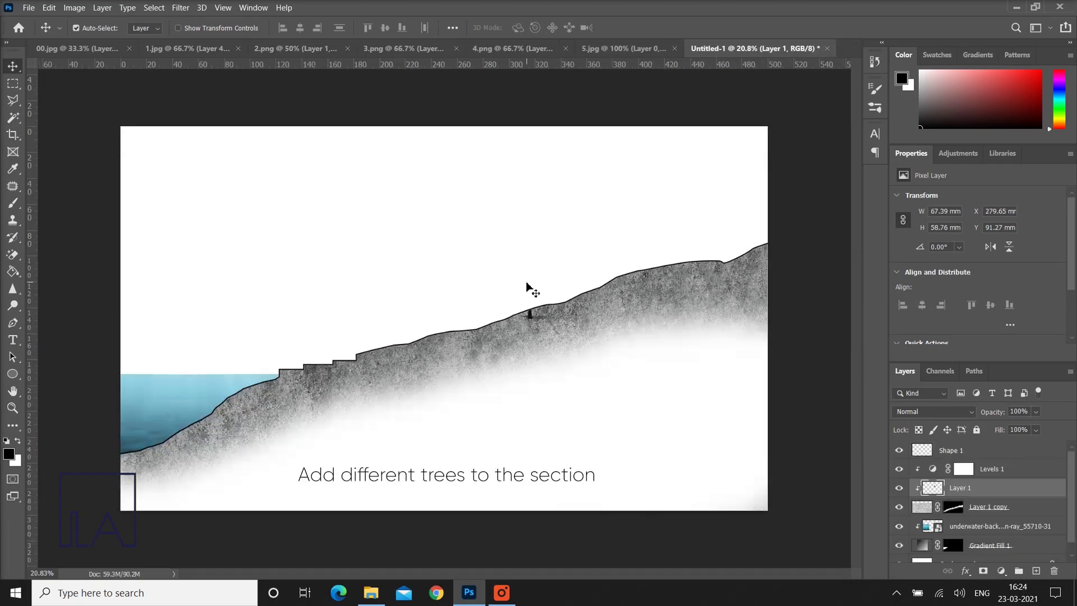
{"action": "left_click_drag", "start_coordinate": [982, 489], "coordinate": [975, 447]}
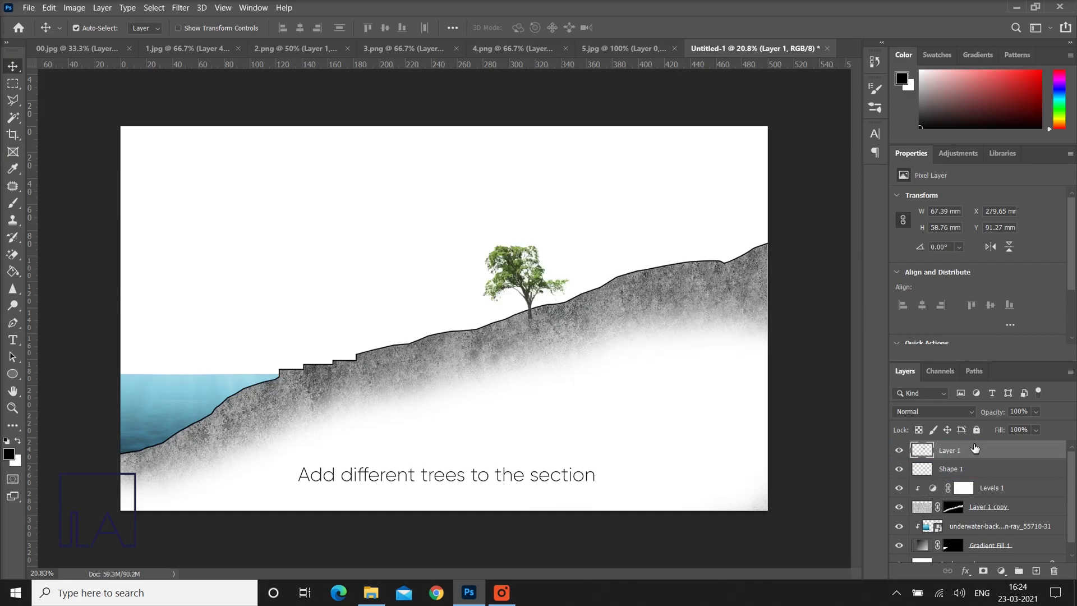
- Stand the tree, enlarged to about 122%, on the slope just uphill of the steps, with its layer directly above Background
{"action": "left_click_drag", "start_coordinate": [527, 303], "coordinate": [383, 339]}
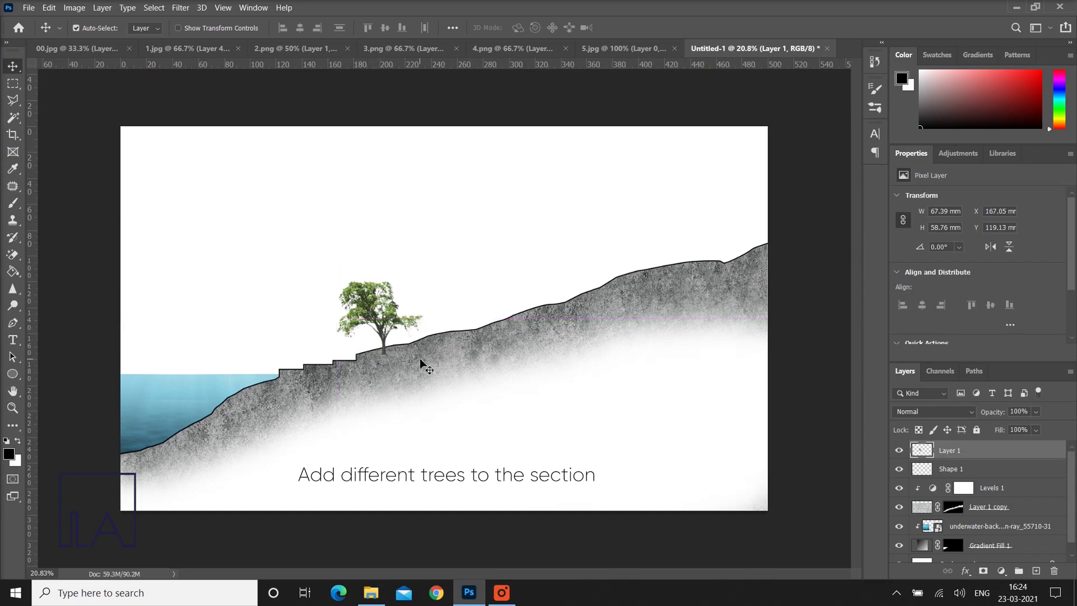
{"action": "key", "text": "ctrl+t"}
{"action": "left_click_drag", "start_coordinate": [384, 281], "coordinate": [383, 269]}
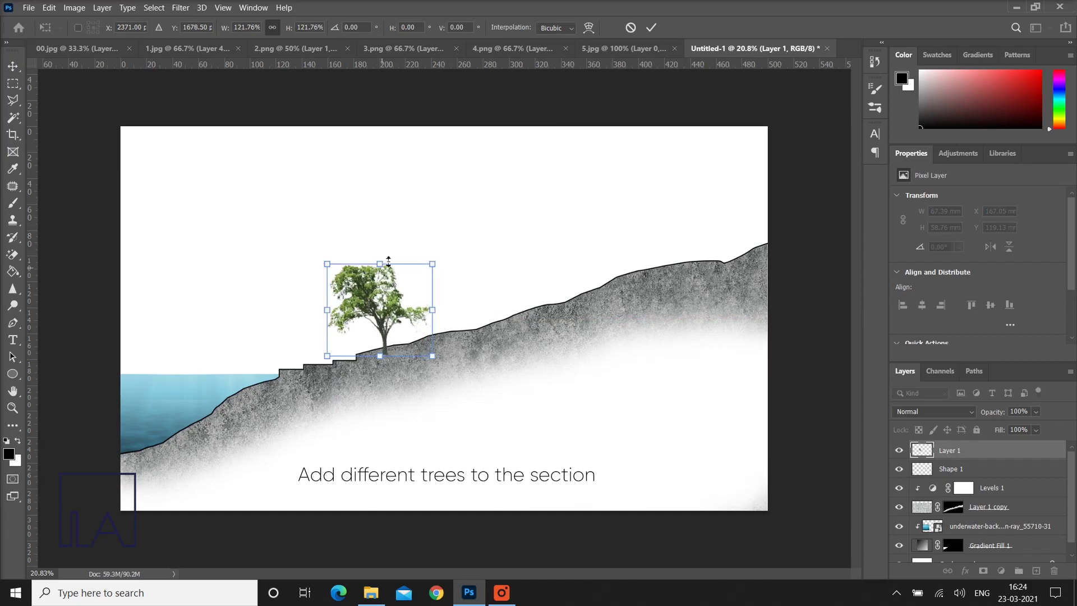
{"action": "left_click", "coordinate": [650, 27]}
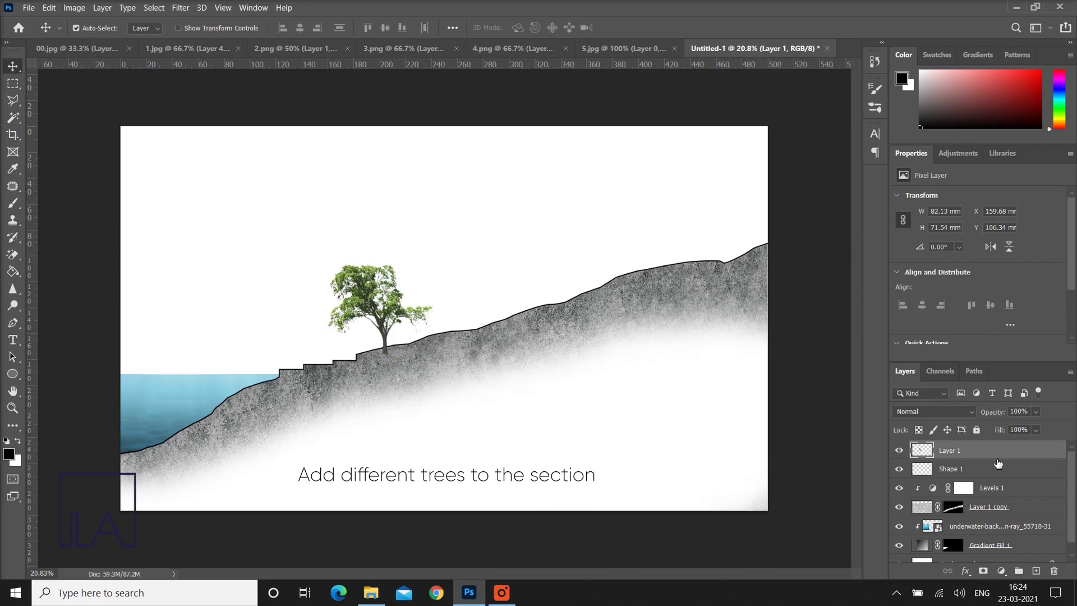
{"action": "left_click_drag", "start_coordinate": [991, 456], "coordinate": [977, 547]}
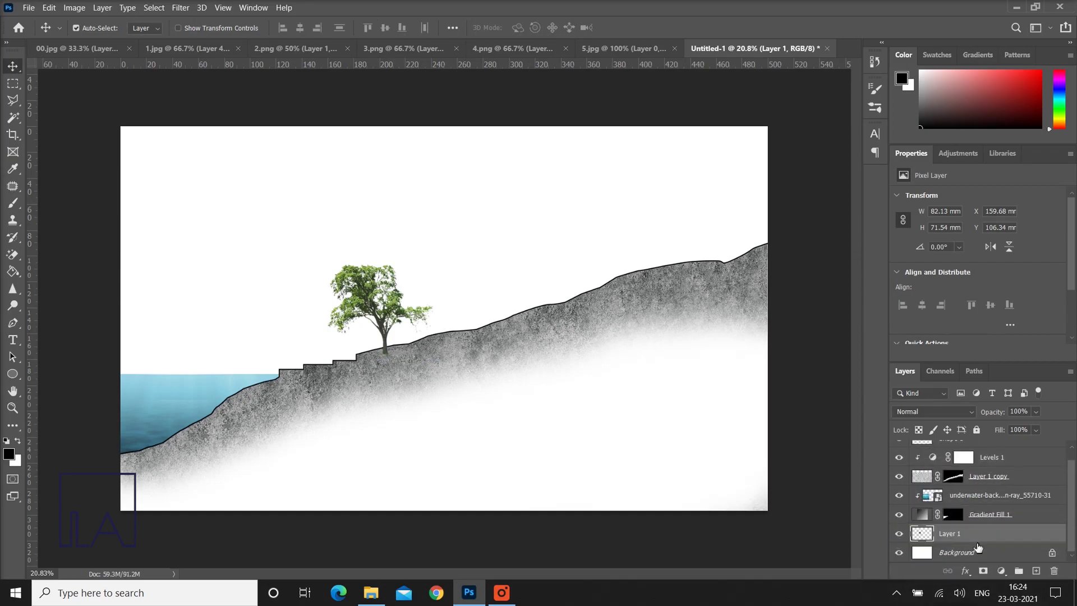
- Nudge the tree beside the steps slightly left, and add the tree from 4.png to the middle of the slope
{"action": "left_click_drag", "start_coordinate": [387, 341], "coordinate": [385, 340]}
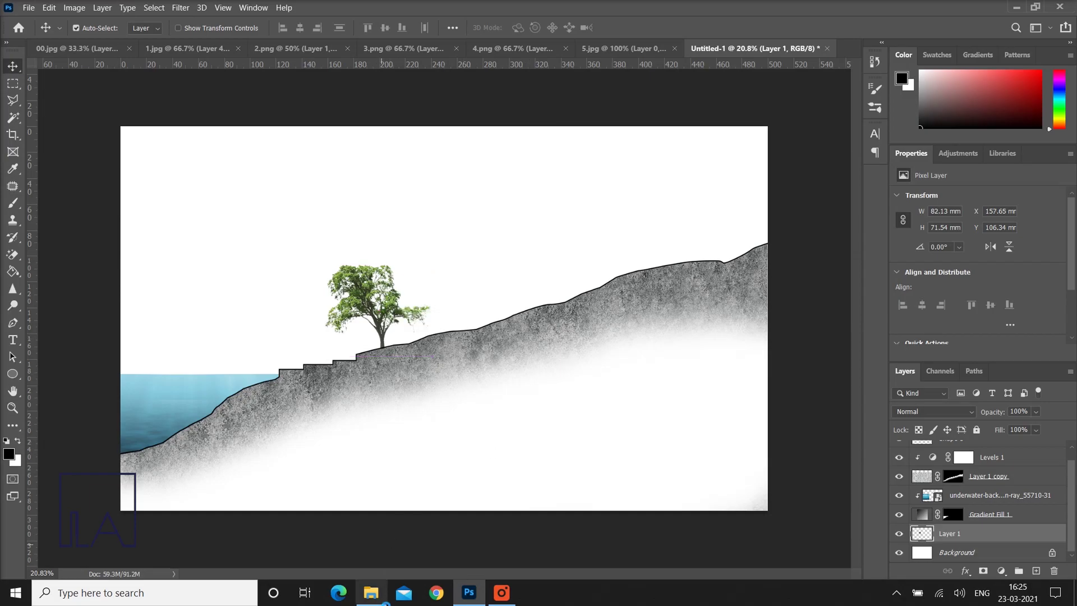
{"action": "left_click", "coordinate": [522, 48]}
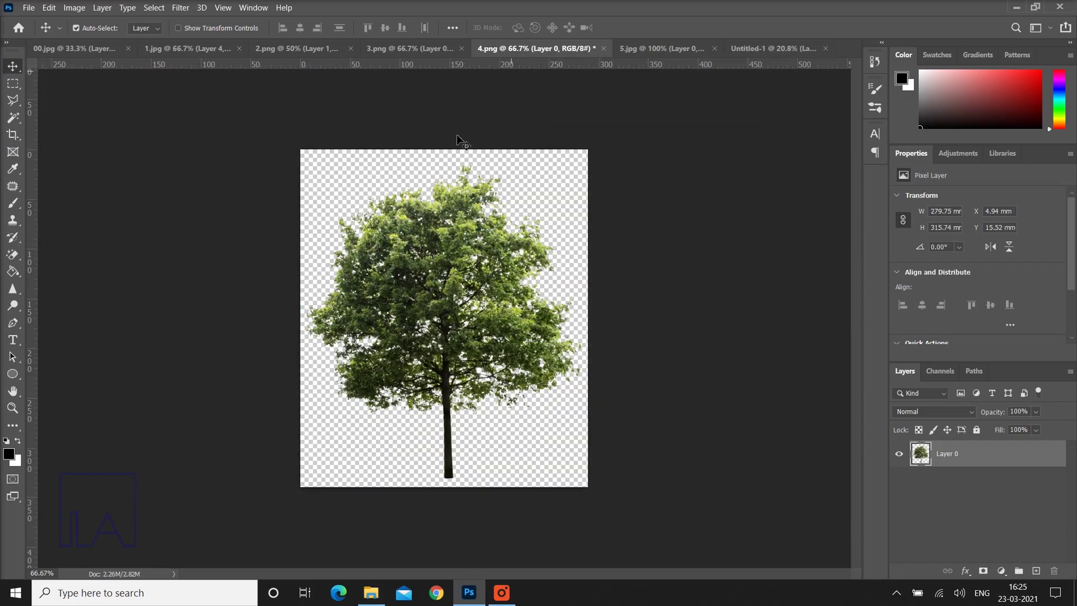
{"action": "left_click_drag", "start_coordinate": [446, 409], "coordinate": [799, 58]}
{"action": "left_click_drag", "start_coordinate": [569, 279], "coordinate": [484, 215]}
- Duplicate the 4.png tree onto the upper slope, enlarge the copy to about 130%, and set its opacity to 50%
{"action": "left_click_drag", "start_coordinate": [499, 269], "coordinate": [655, 211]}
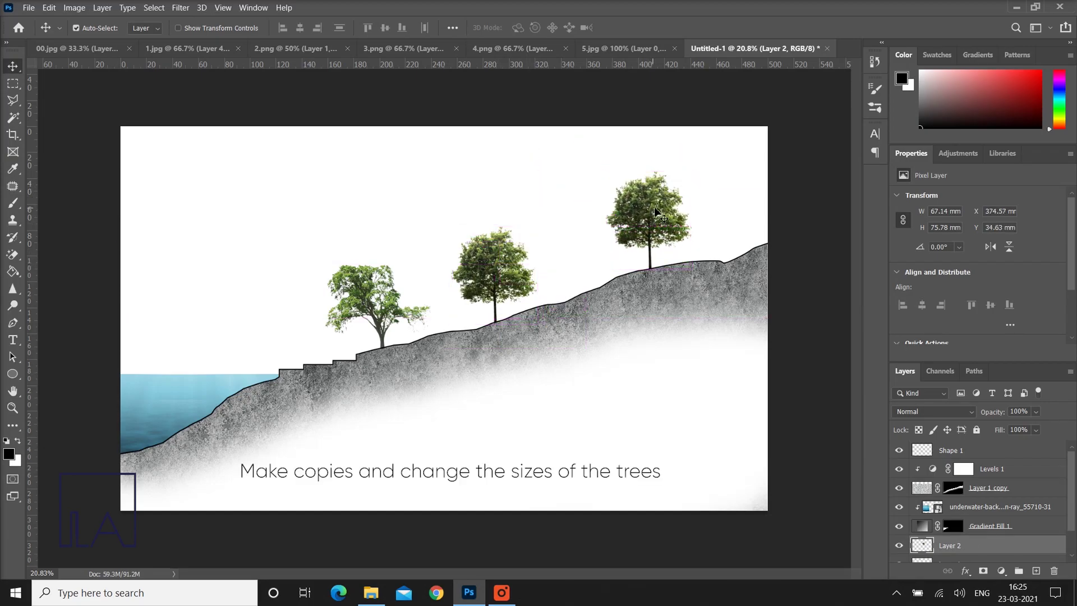
{"action": "key", "text": "ctrl"}
{"action": "key", "text": "ctrl+t"}
{"action": "left_click_drag", "start_coordinate": [652, 169], "coordinate": [648, 152]}
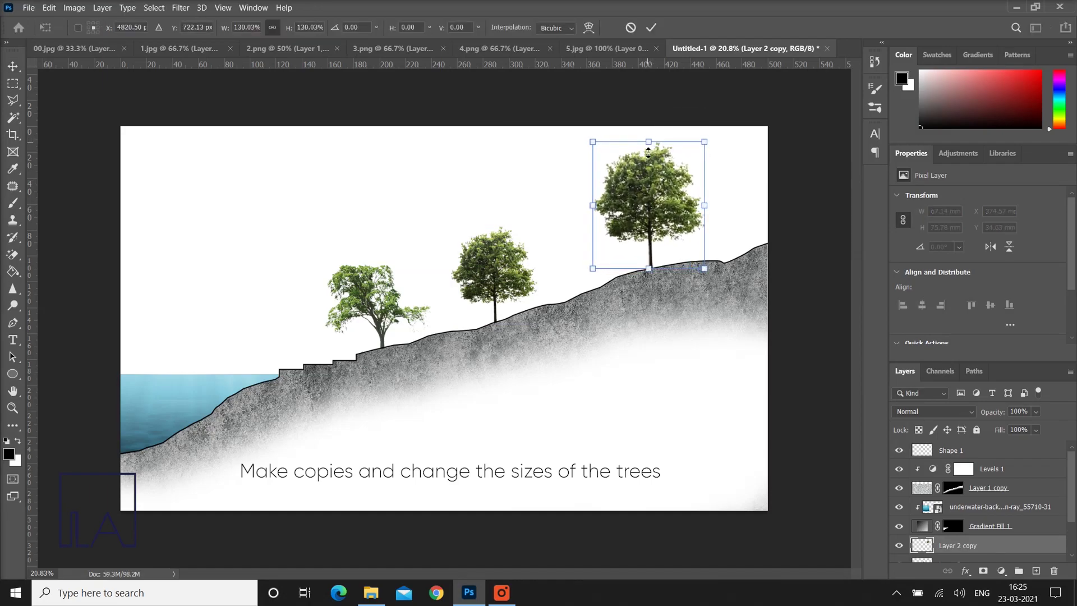
{"action": "left_click", "coordinate": [651, 27]}
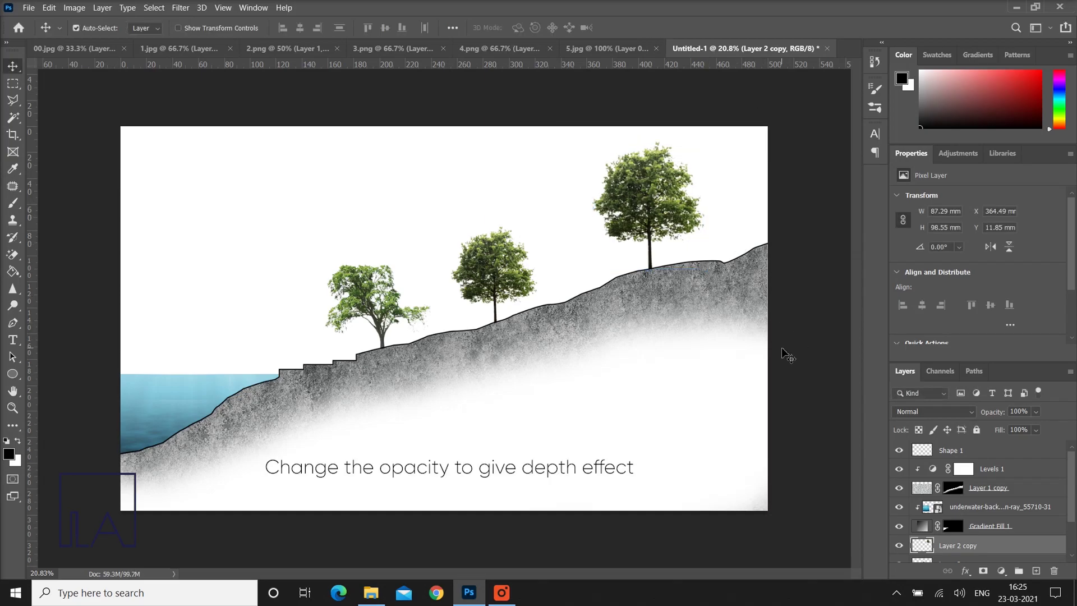
{"action": "key", "text": "5"}
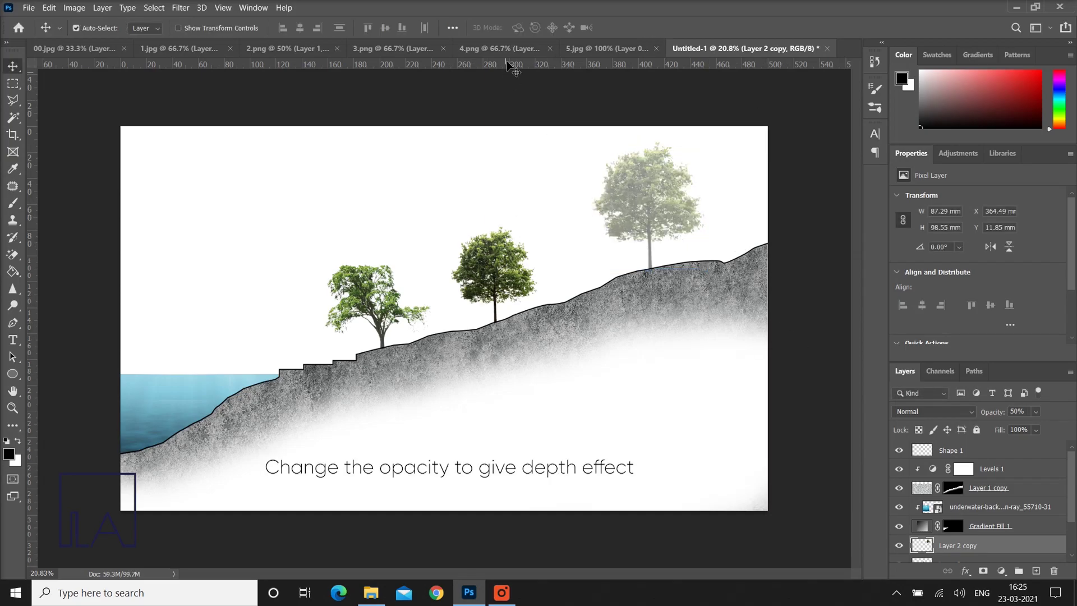
- Copy the tree from 3.png into Untitled-1 and stand it near the uphill end of the ground line
{"action": "left_click", "coordinate": [397, 48]}
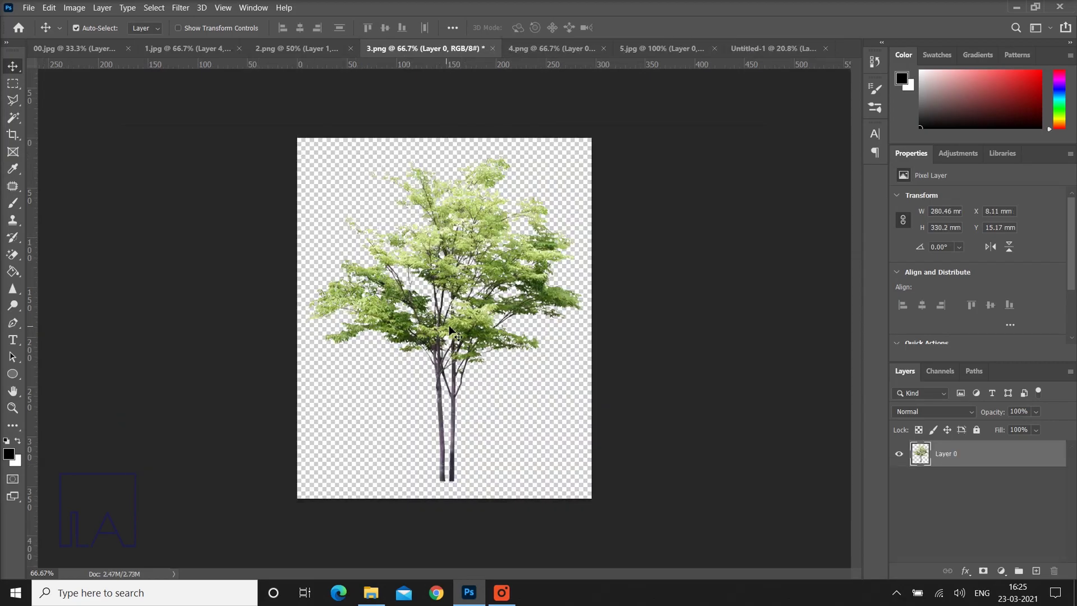
{"action": "left_click_drag", "start_coordinate": [450, 328], "coordinate": [530, 263]}
{"action": "left_click", "coordinate": [733, 214]}
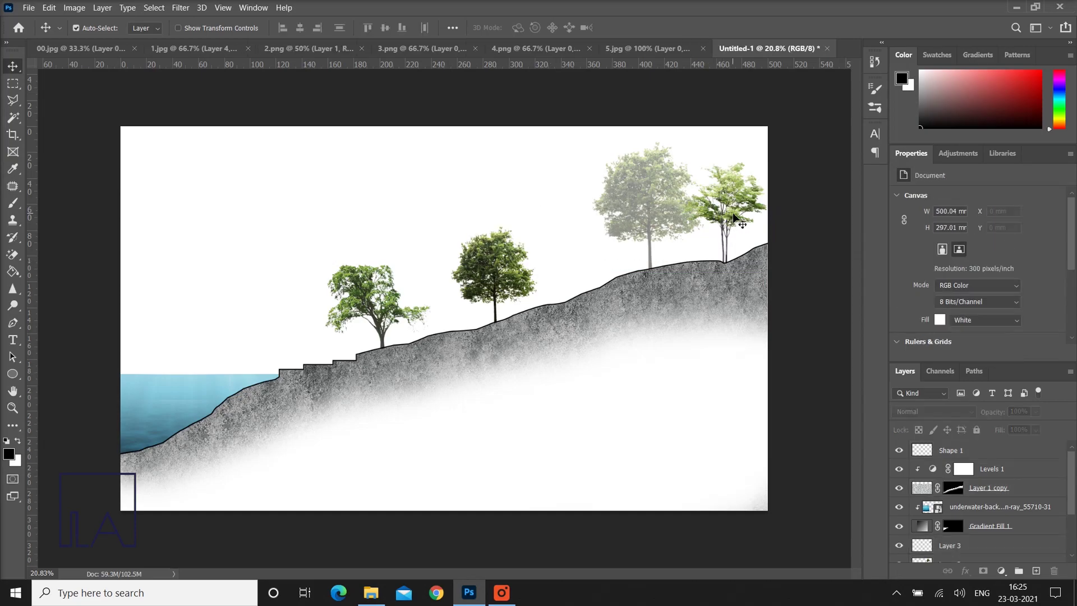
- Duplicate the 3.png tree to just uphill of the mid-slope tree, scale it to about 72%, and set its opacity to 30%
{"action": "left_click_drag", "start_coordinate": [733, 217], "coordinate": [572, 253]}
{"action": "key", "text": "ctrl+t"}
{"action": "left_click_drag", "start_coordinate": [607, 199], "coordinate": [583, 230]}
{"action": "left_click", "coordinate": [650, 27]}
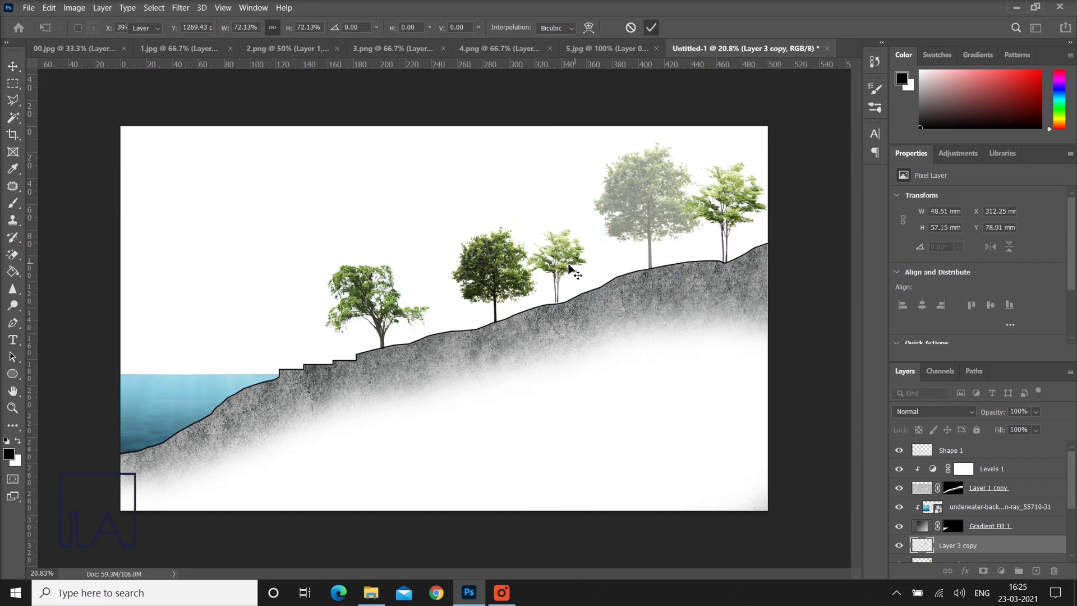
{"action": "key", "text": "3"}
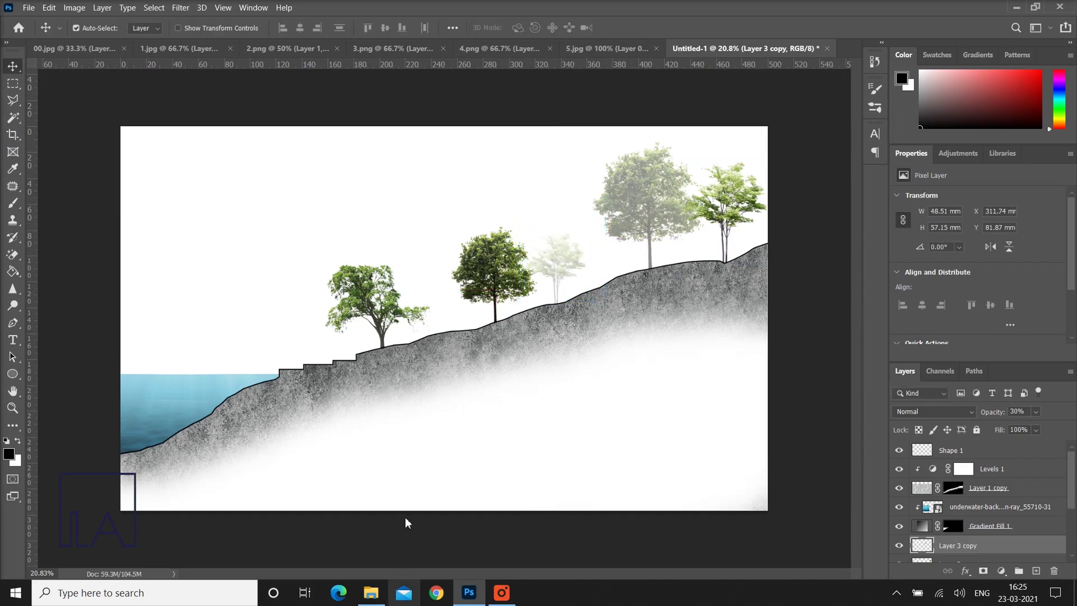
- Try adding the tree from 1.jpg to the slope below the large faded tree, enlarged to about 151%
{"action": "left_click", "coordinate": [323, 48]}
{"action": "left_click", "coordinate": [185, 48]}
{"action": "left_click_drag", "start_coordinate": [477, 250], "coordinate": [572, 212]}
{"action": "key", "text": "ctrl+t"}
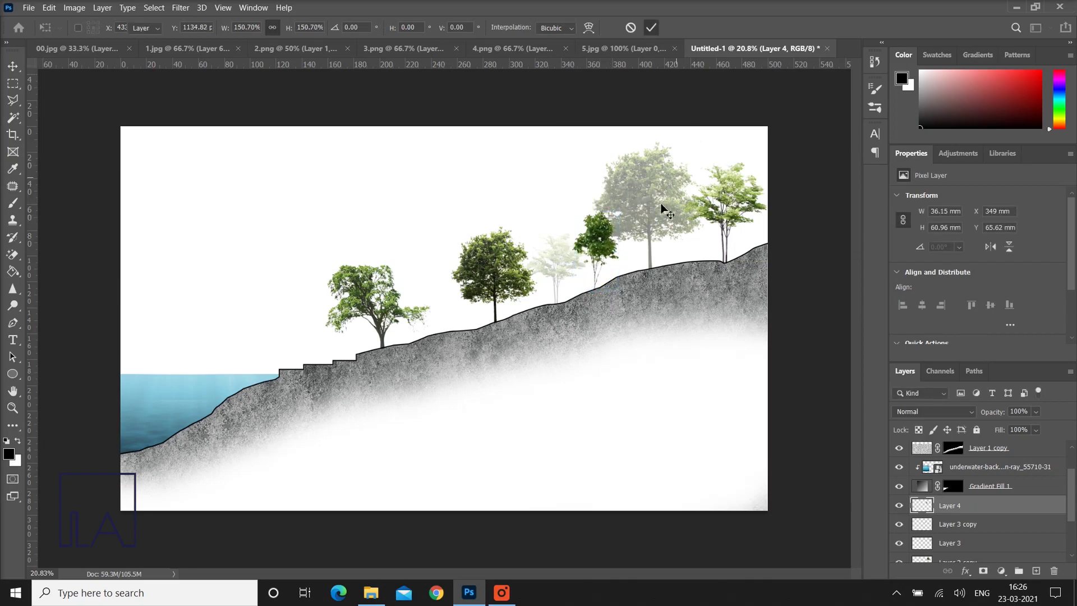
{"action": "key", "text": "Return"}
{"action": "scroll", "coordinate": [1021, 548], "scroll_direction": "down", "scroll_amount": 1}
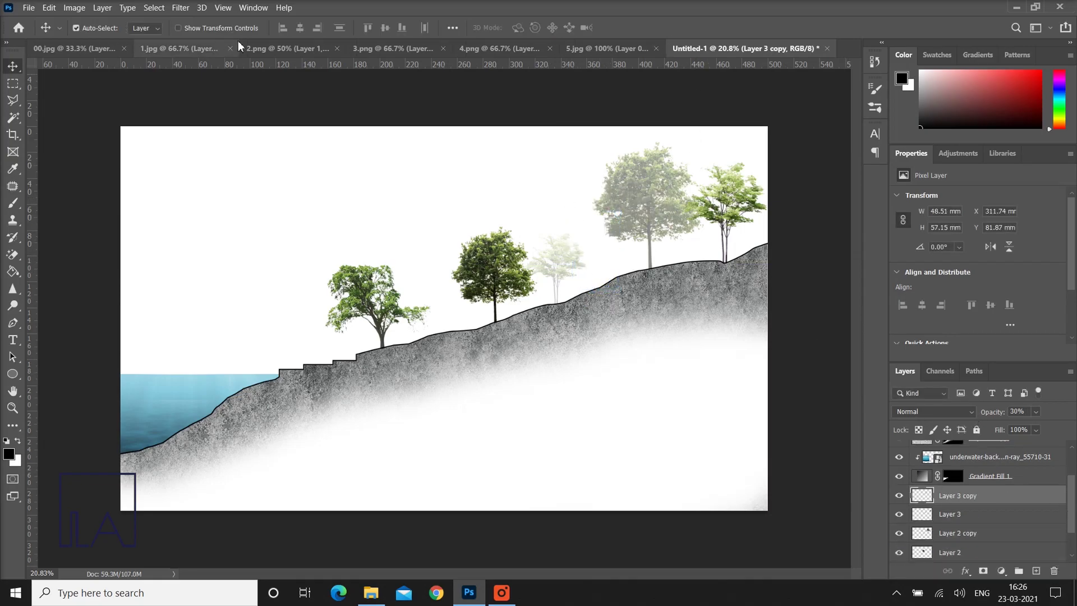
- Add the tall tree from 2.png to the upper slope, plus a smaller copy at 30% opacity behind the two lower trees
{"action": "left_click", "coordinate": [296, 49]}
{"action": "left_click_drag", "start_coordinate": [495, 227], "coordinate": [452, 203]}
{"action": "key", "text": "ctrl+t"}
{"action": "left_click_drag", "start_coordinate": [478, 161], "coordinate": [471, 177]}
{"action": "left_click", "coordinate": [650, 28]}
{"action": "key", "text": "3"}
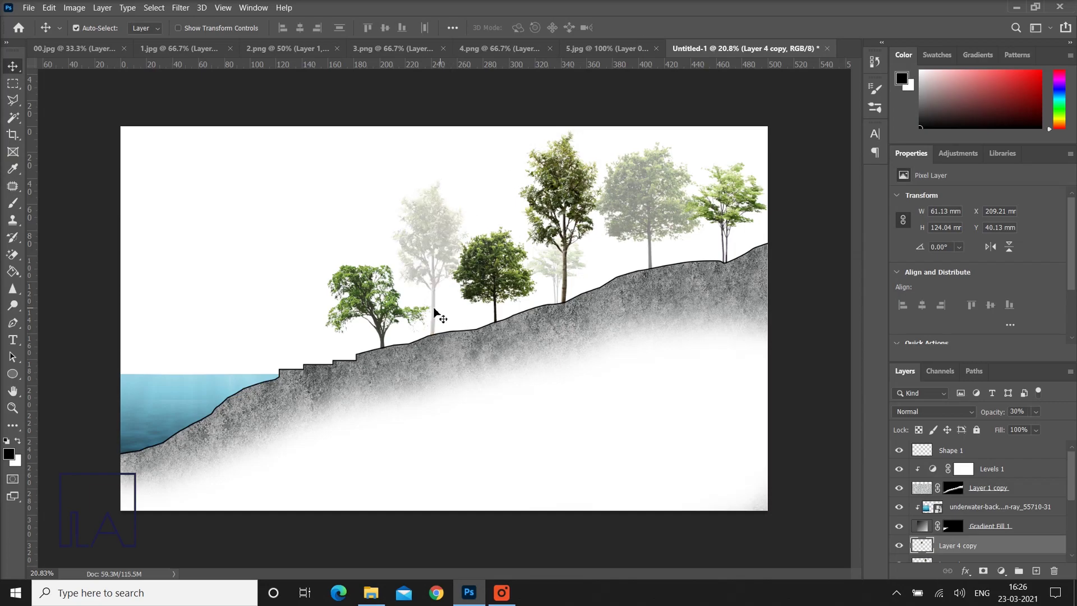
- Duplicate the light-green tree at the uphill end to between the two lowest full-colour trees, shrunk to about 39 mm wide
{"action": "left_click_drag", "start_coordinate": [732, 219], "coordinate": [443, 283]}
{"action": "key", "text": "ctrl+t"}
{"action": "left_click_drag", "start_coordinate": [436, 224], "coordinate": [457, 304]}
{"action": "left_click", "coordinate": [650, 28]}
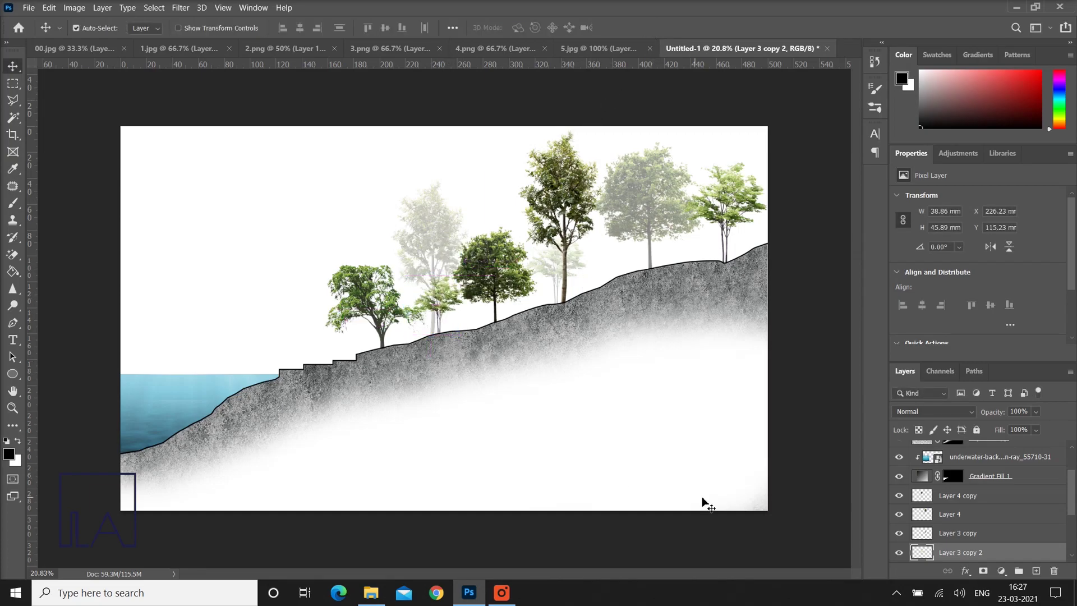
- Set the opacity of the dark round mid-slope tree to 90% and of the tree beside the steps to 80%
{"action": "left_click", "coordinate": [496, 292]}
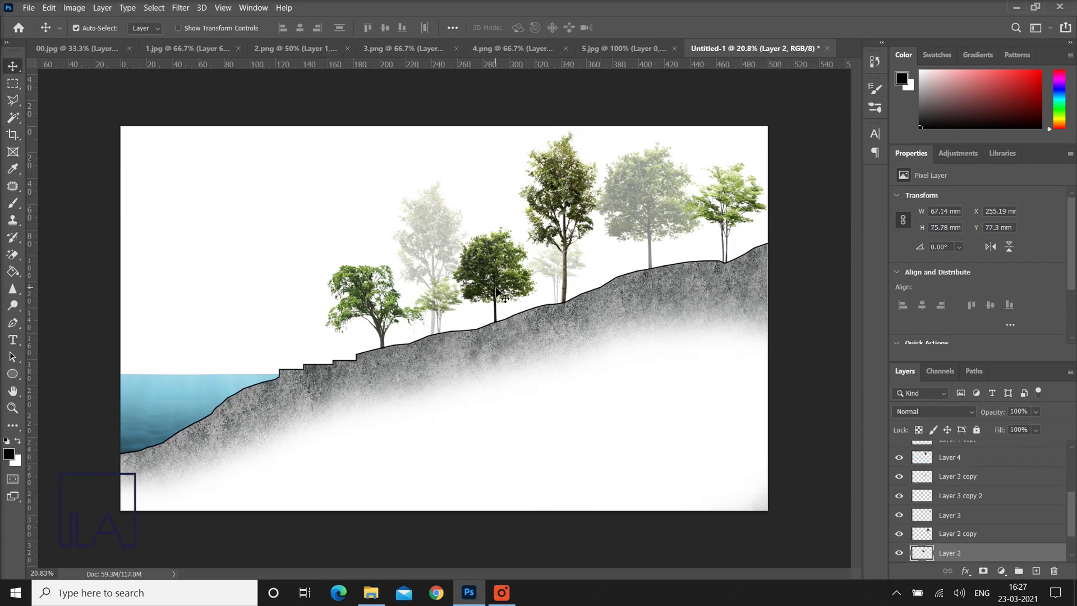
{"action": "key", "text": "9"}
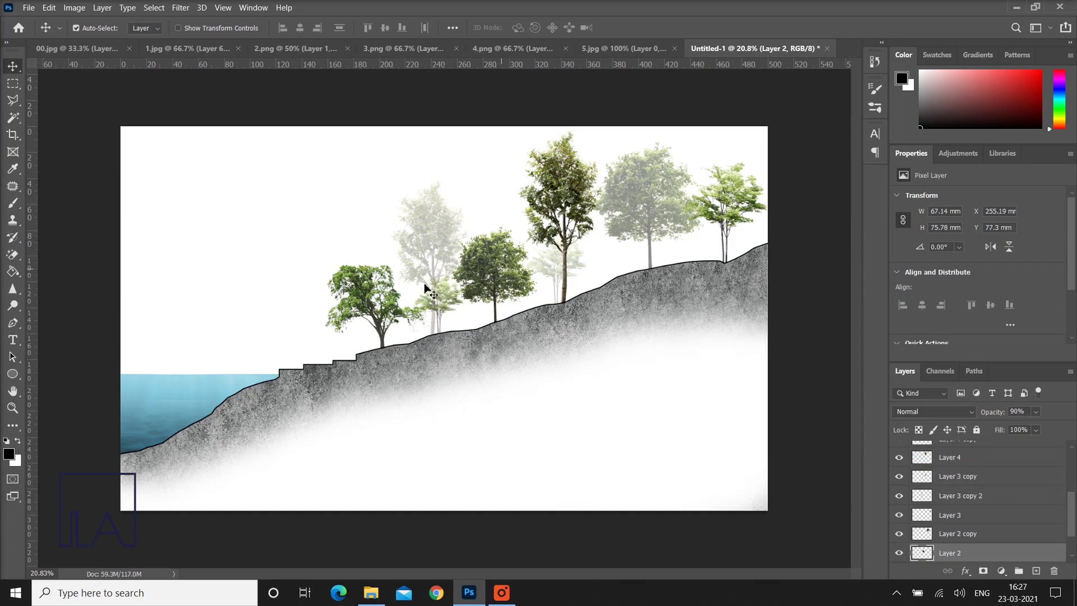
{"action": "left_click", "coordinate": [360, 312]}
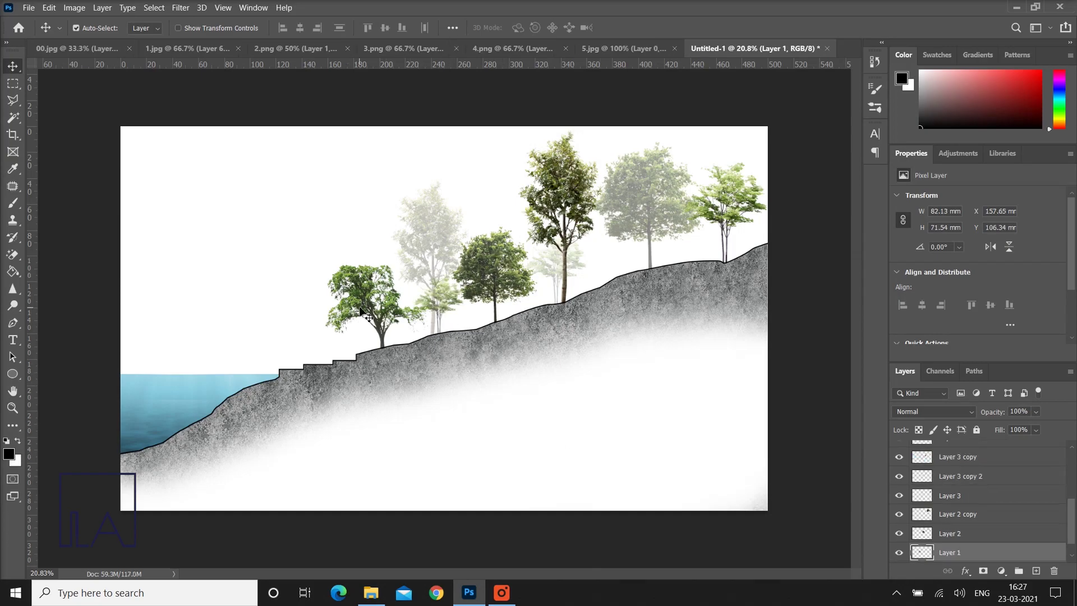
{"action": "key", "text": "8"}
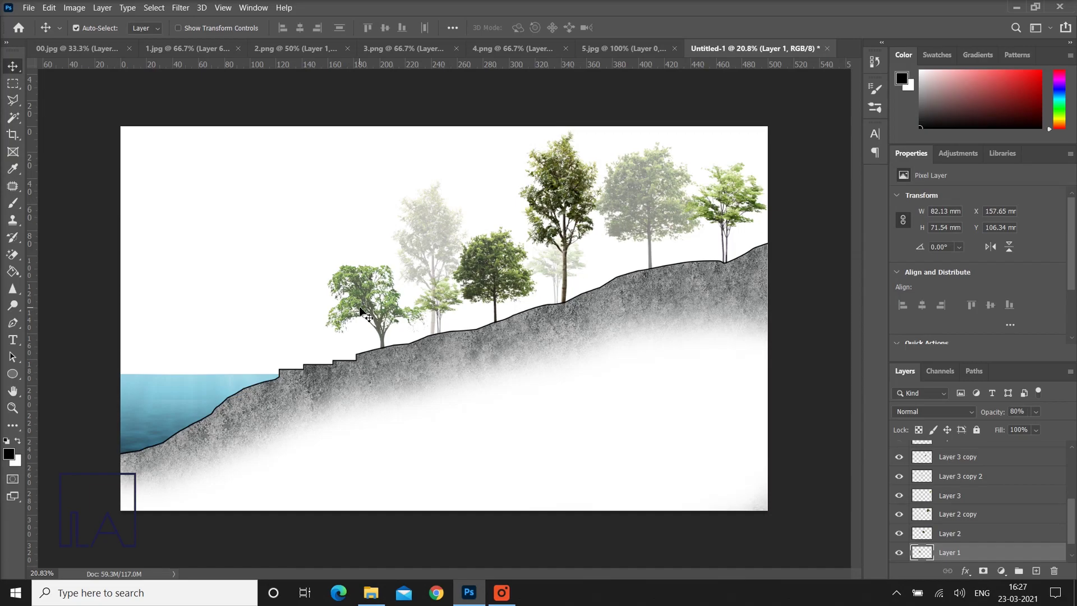
- Shift the light-green tree at the uphill end slightly right and the small faint tree behind the tall one slightly left
{"action": "left_click", "coordinate": [735, 218]}
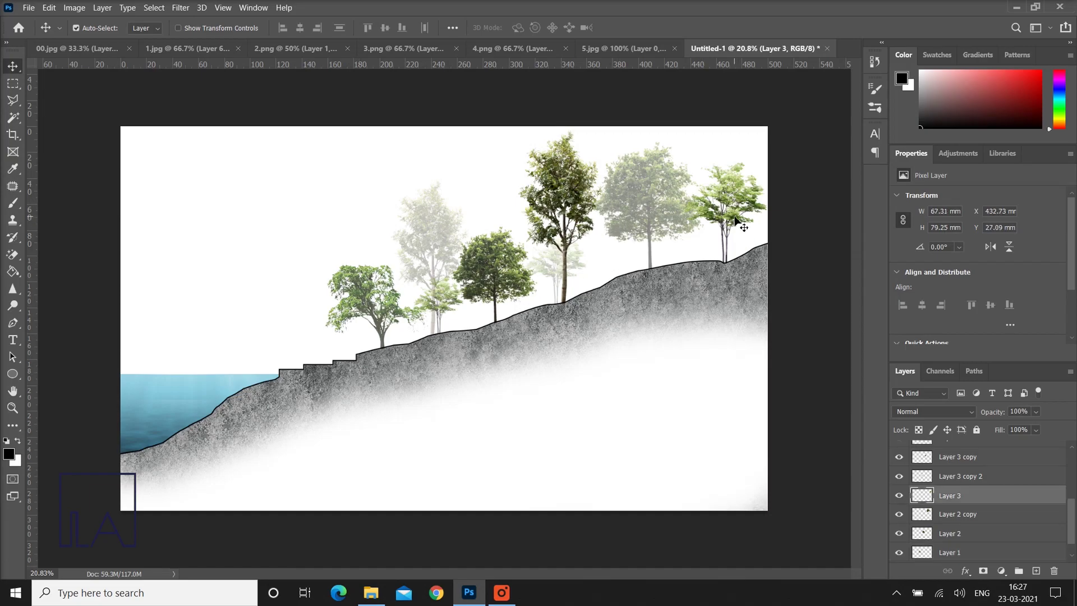
{"action": "left_click_drag", "start_coordinate": [735, 219], "coordinate": [739, 218]}
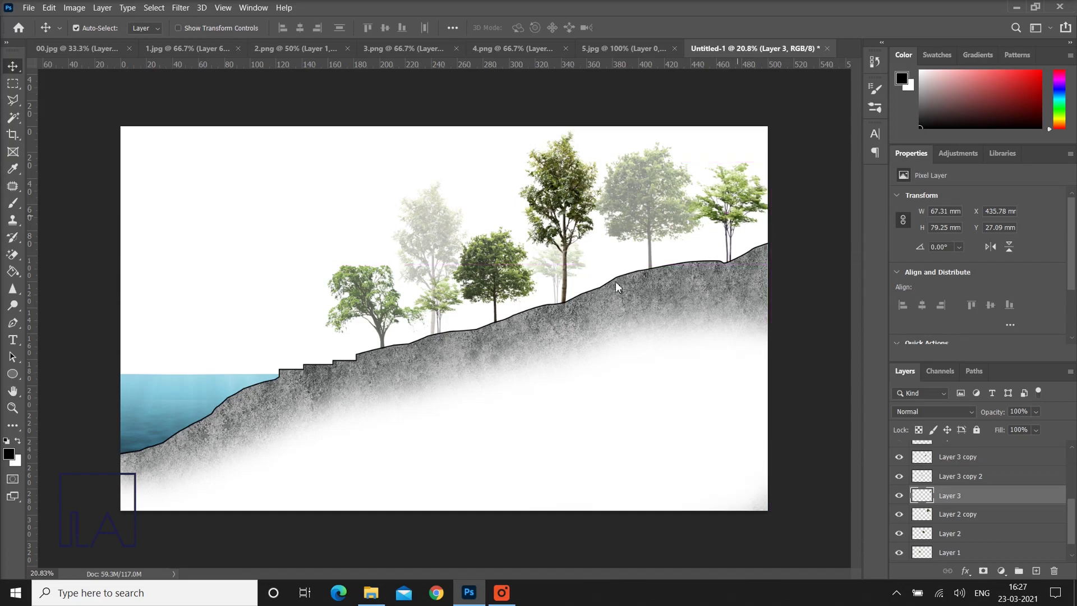
{"action": "left_click_drag", "start_coordinate": [565, 275], "coordinate": [554, 271]}
{"action": "left_click", "coordinate": [555, 280]}
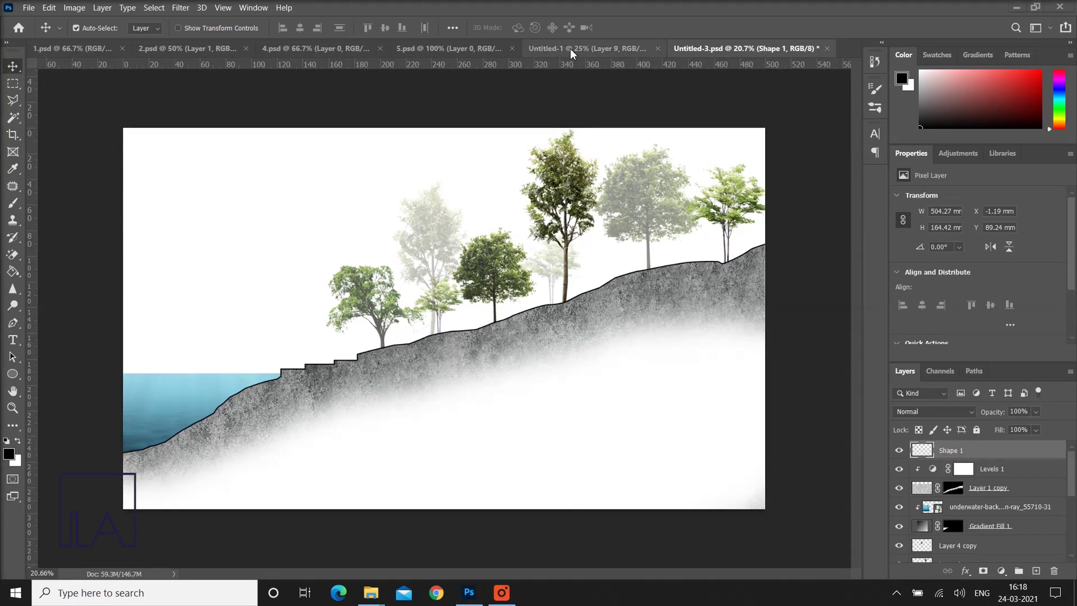
- Copy the leftmost walking silhouette from Untitled-1 into Untitled-3.psd and place it on the upper slope
{"action": "left_click", "coordinate": [570, 48]}
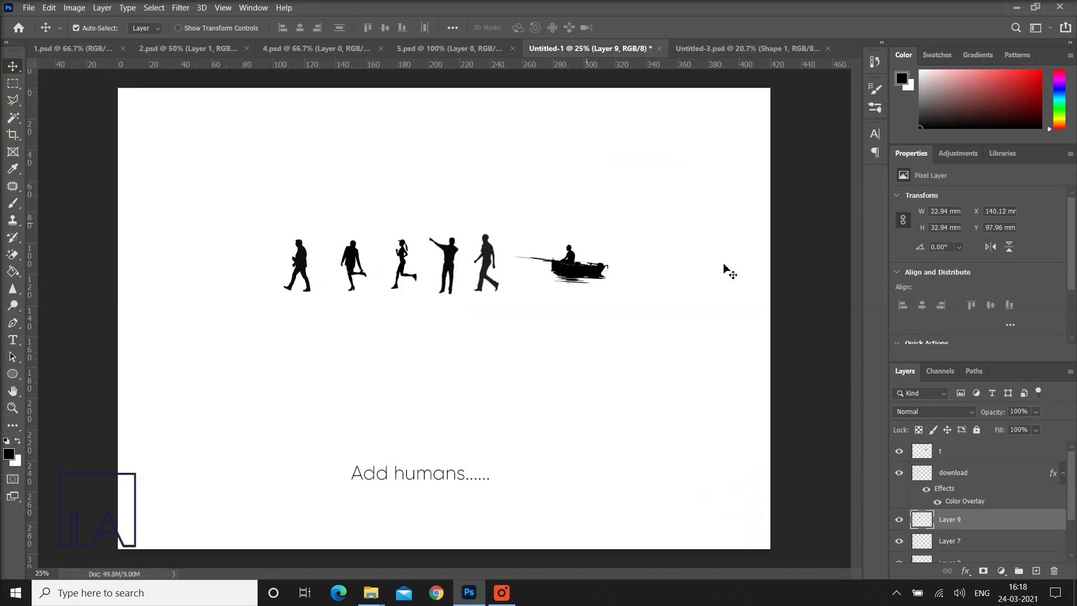
{"action": "left_click_drag", "start_coordinate": [313, 274], "coordinate": [713, 52]}
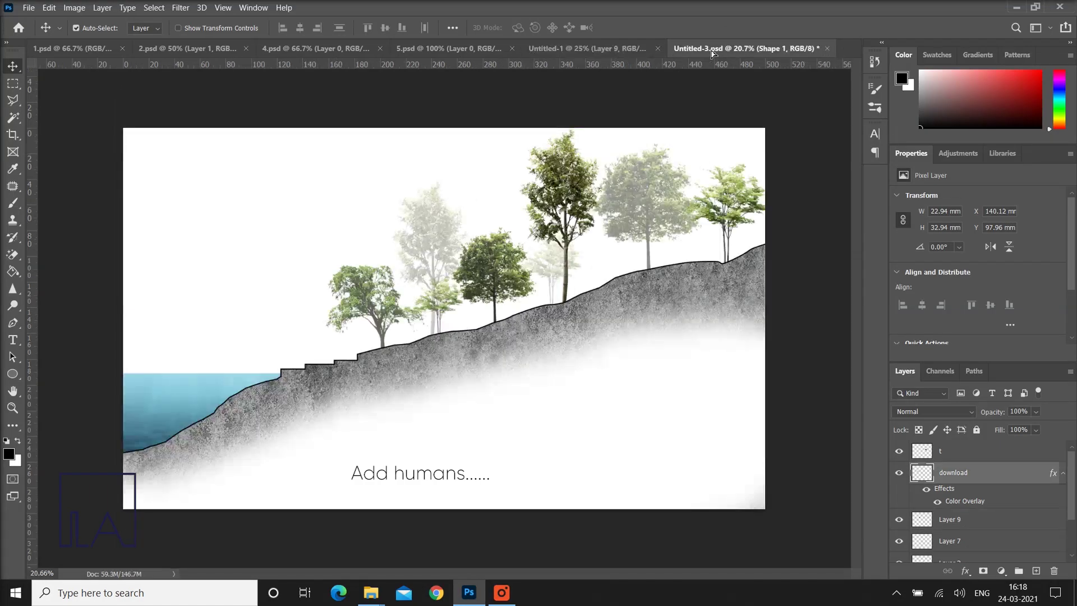
{"action": "left_click_drag", "start_coordinate": [665, 193], "coordinate": [673, 238]}
- Scale the walking figure down to about 21 mm tall, standing on the ground line, and set its opacity to 60%
{"action": "key", "text": "ctrl+t"}
{"action": "scroll", "coordinate": [707, 230], "scroll_direction": "up", "scroll_amount": 5}
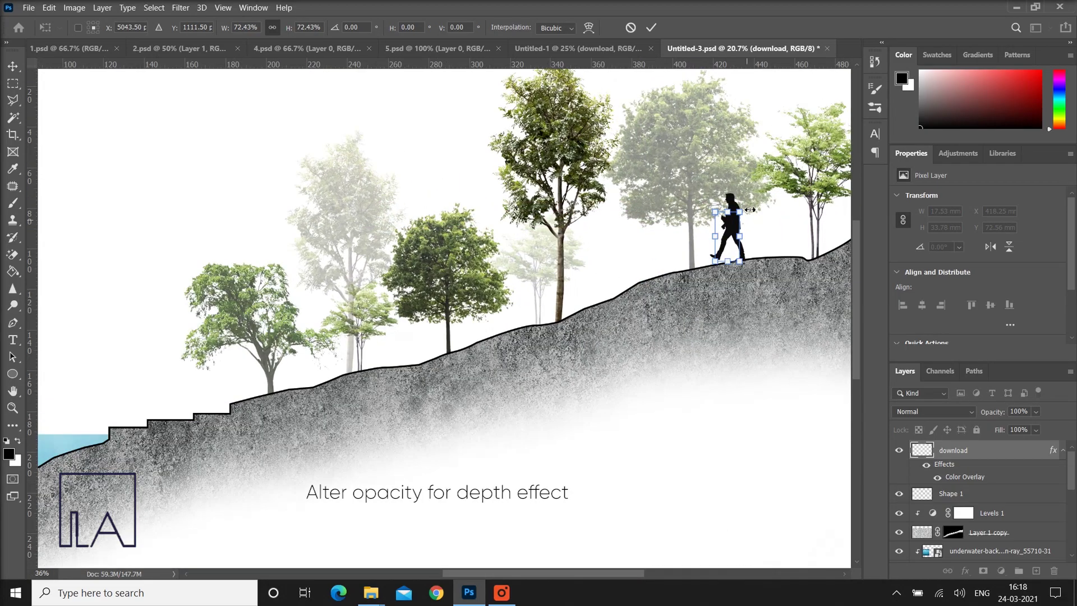
{"action": "scroll", "coordinate": [750, 208], "scroll_direction": "up", "scroll_amount": 3}
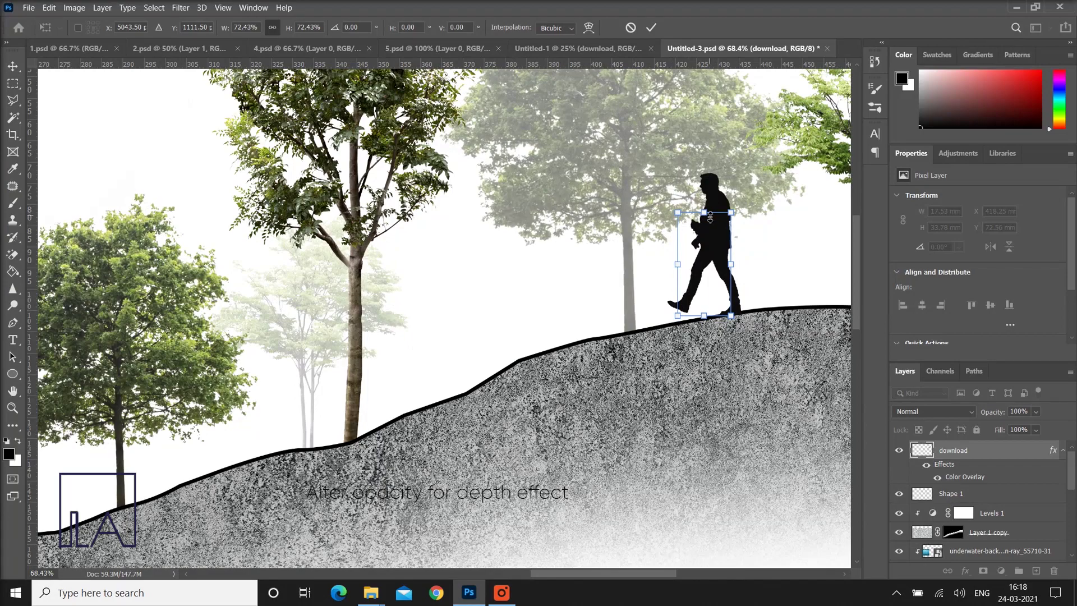
{"action": "left_click_drag", "start_coordinate": [709, 218], "coordinate": [706, 230]}
{"action": "left_click", "coordinate": [653, 29]}
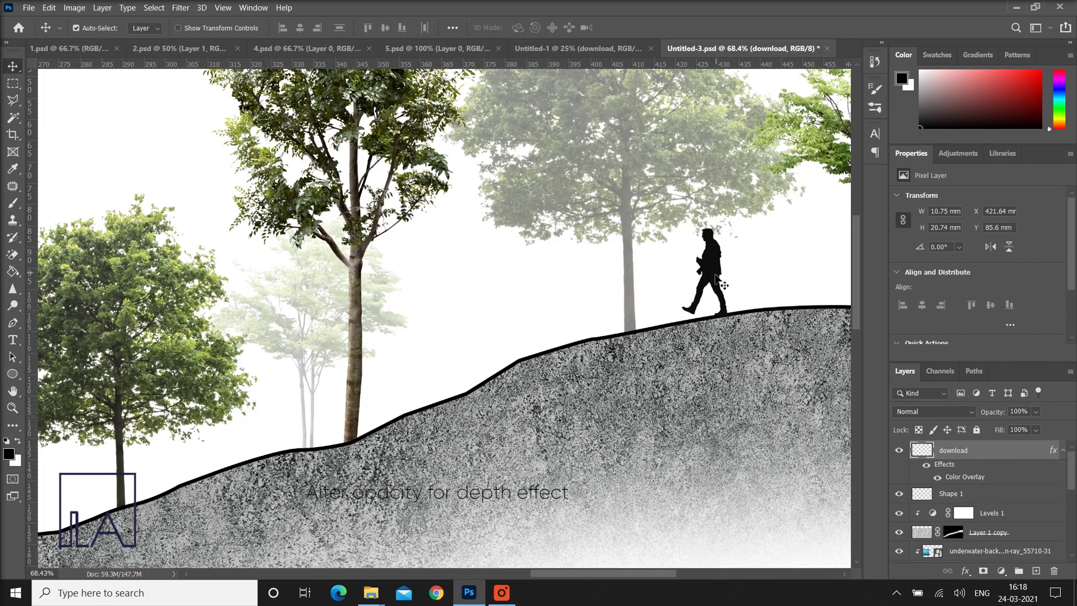
{"action": "key", "text": "6"}
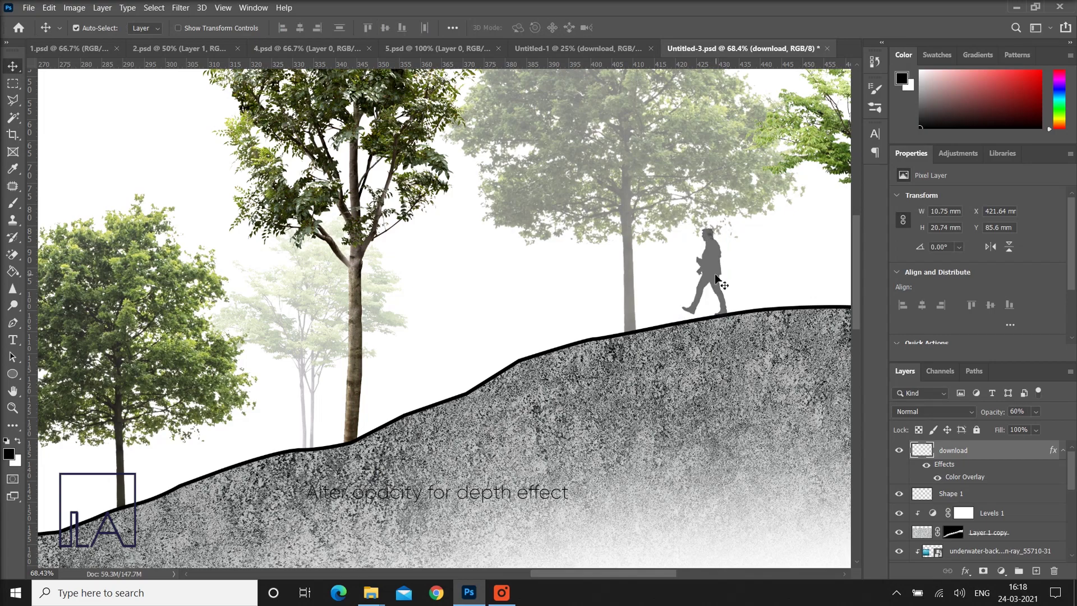
- Duplicate the walking figure downhill to just left of the dark round tree and set the copy's opacity to 80%
{"action": "left_click_drag", "start_coordinate": [701, 287], "coordinate": [593, 311]}
{"action": "left_click_drag", "start_coordinate": [454, 347], "coordinate": [236, 432]}
{"action": "scroll", "coordinate": [264, 420], "scroll_direction": "down", "scroll_amount": 1}
{"action": "scroll", "coordinate": [264, 421], "scroll_direction": "down", "scroll_amount": 5}
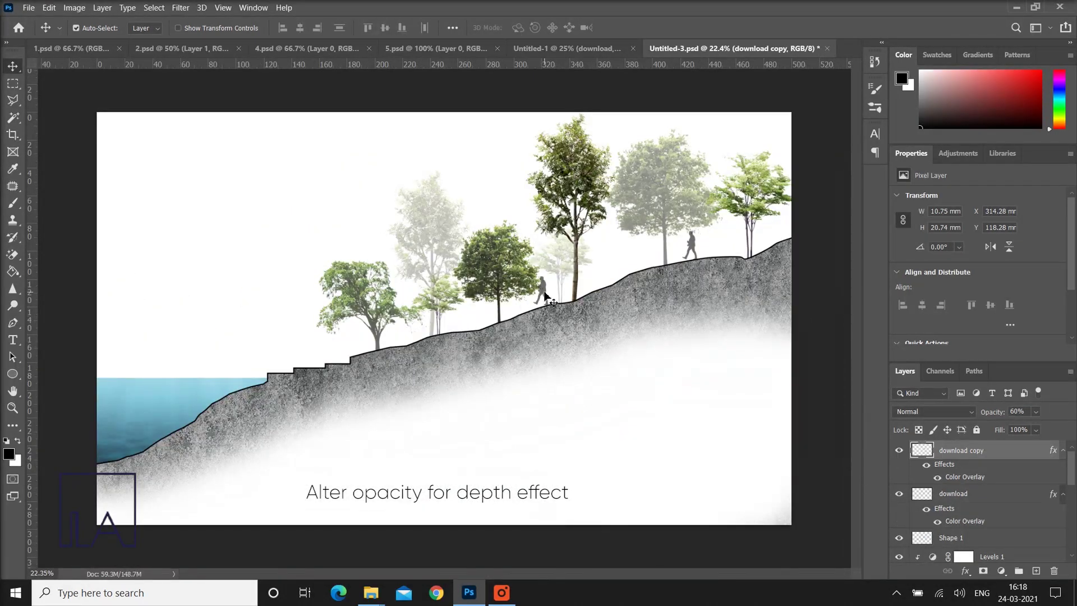
{"action": "left_click_drag", "start_coordinate": [545, 295], "coordinate": [457, 325]}
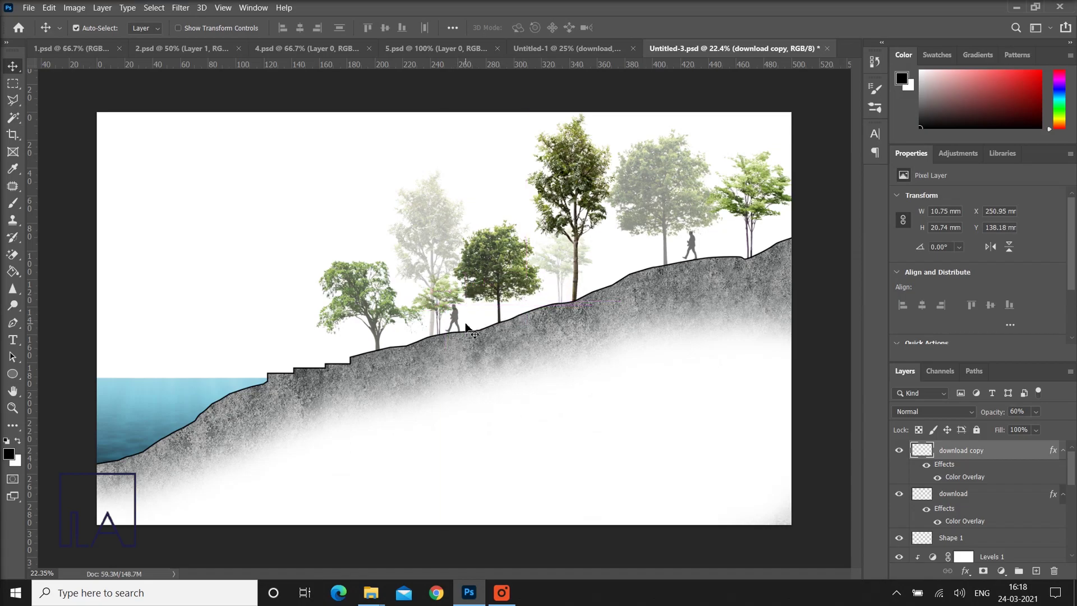
{"action": "left_click_drag", "start_coordinate": [456, 318], "coordinate": [458, 319]}
{"action": "key", "text": "8"}
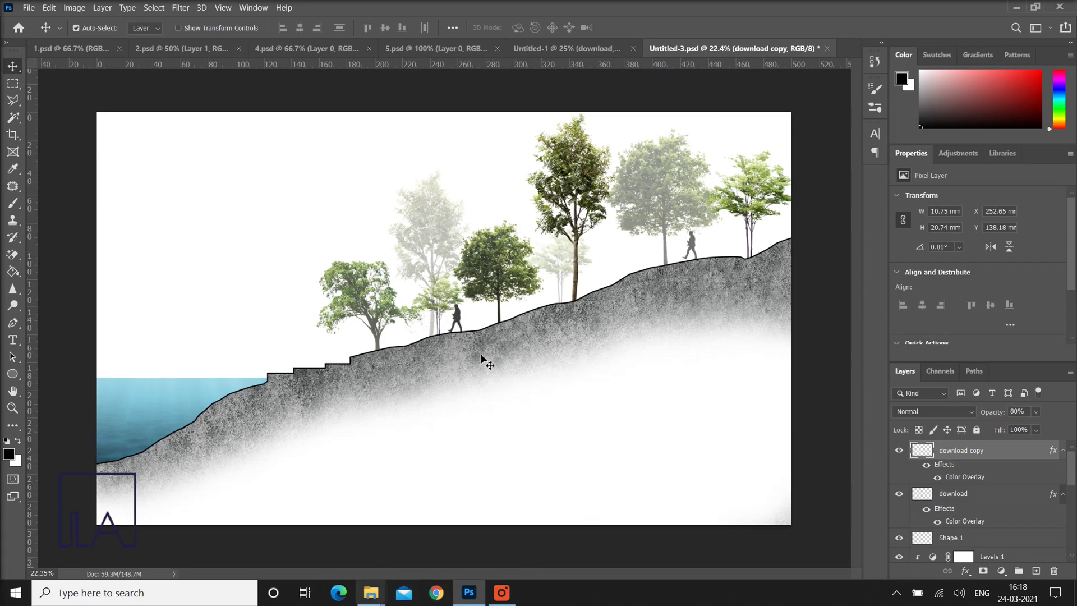
- Copy the walking silhouette next to the boat from Untitled-1 into Untitled-3.psd, placing it on the slope beside the lowest tree
{"action": "left_click", "coordinate": [566, 48]}
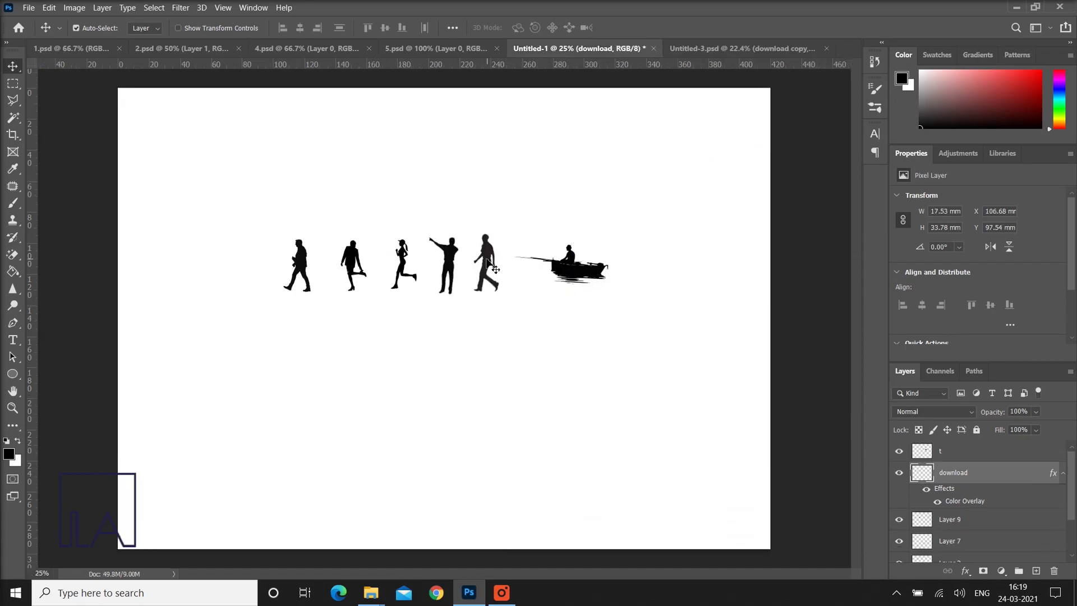
{"action": "left_click_drag", "start_coordinate": [493, 268], "coordinate": [721, 56]}
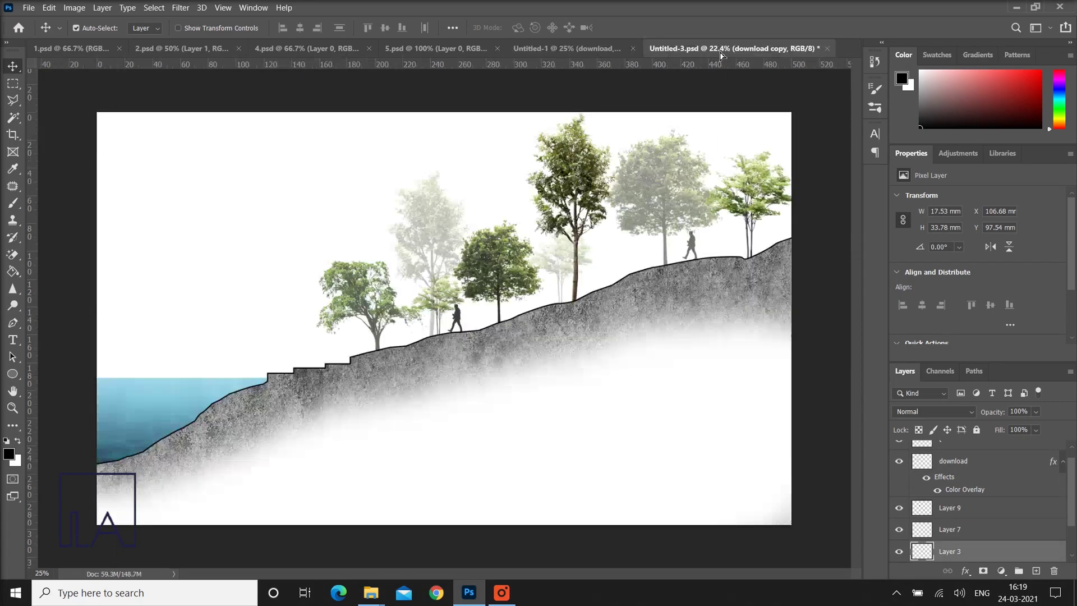
{"action": "left_click_drag", "start_coordinate": [589, 212], "coordinate": [403, 336]}
- Scale the new figure down to about 20 mm tall, stand it on the ground line, and set its opacity to 40%
{"action": "key", "text": "ctrl+t"}
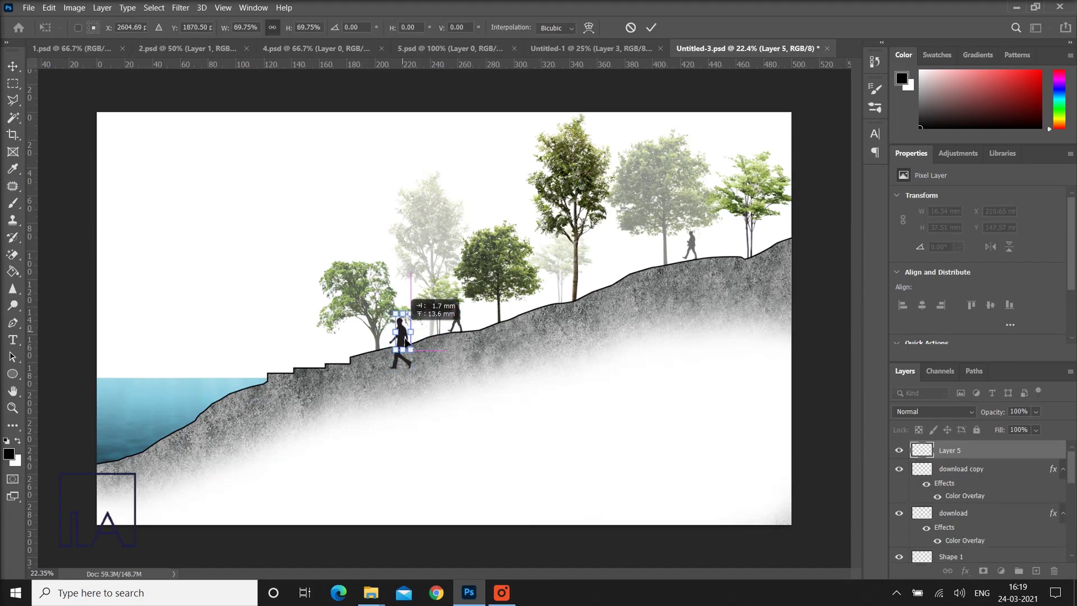
{"action": "scroll", "coordinate": [402, 337], "scroll_direction": "up", "scroll_amount": 5}
{"action": "left_click_drag", "start_coordinate": [403, 278], "coordinate": [403, 300]}
{"action": "left_click_drag", "start_coordinate": [401, 336], "coordinate": [400, 329]}
{"action": "left_click", "coordinate": [652, 28]}
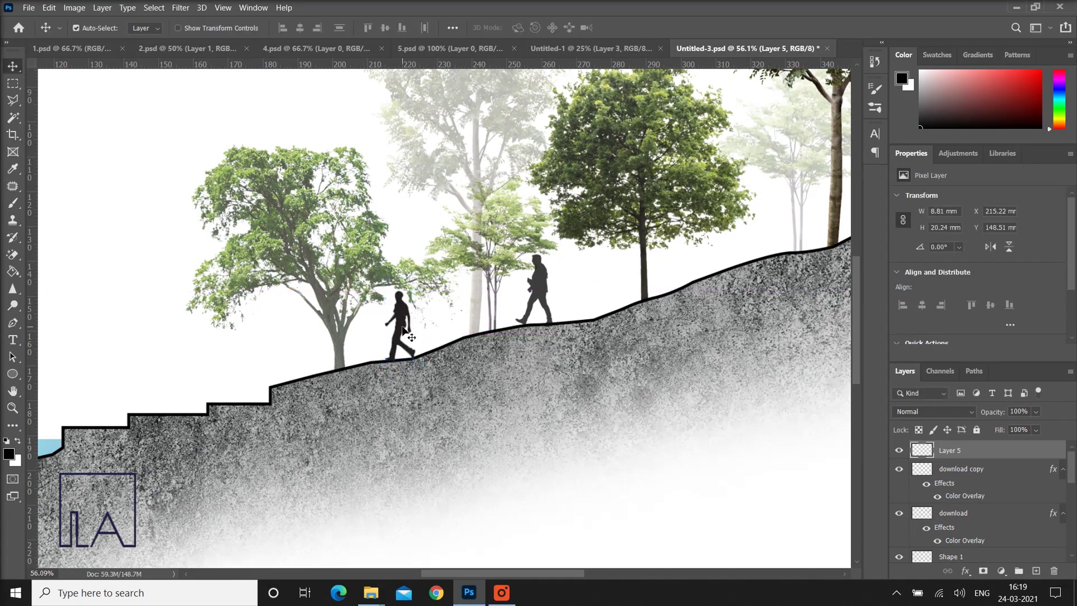
{"action": "key", "text": "Down"}
{"action": "key", "text": "4"}
{"action": "scroll", "coordinate": [403, 331], "scroll_direction": "down", "scroll_amount": 5}
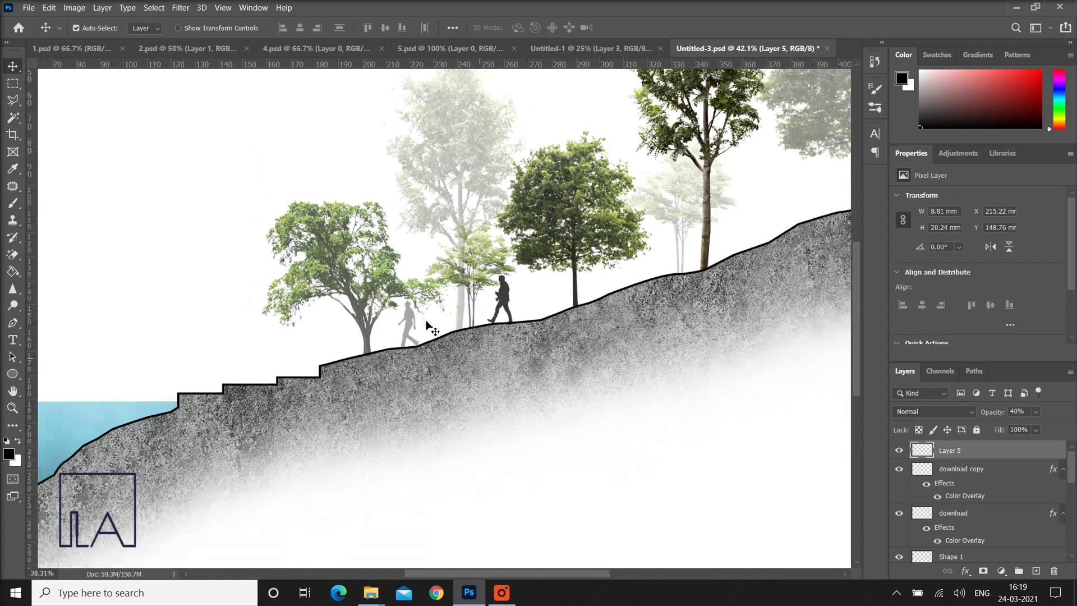
- Copy the silhouette with one bent leg from Untitled-1 into Untitled-3.psd, placing it above the steps near the water at about 27 mm tall
{"action": "left_click", "coordinate": [562, 47]}
{"action": "left_click_drag", "start_coordinate": [353, 264], "coordinate": [328, 364]}
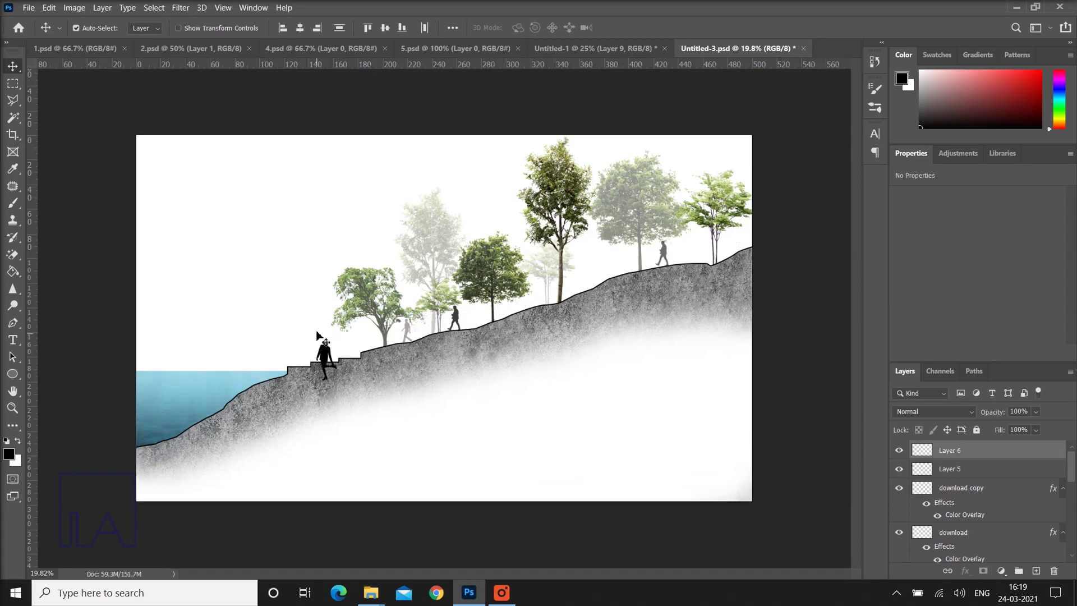
{"action": "mouse_move", "coordinate": [334, 359]}
{"action": "left_mouse_down"}
{"action": "mouse_move", "coordinate": [328, 332]}
{"action": "mouse_move", "coordinate": [339, 368]}
{"action": "left_mouse_up"}
{"action": "key", "text": "ctrl+t"}
{"action": "key", "text": "Return"}
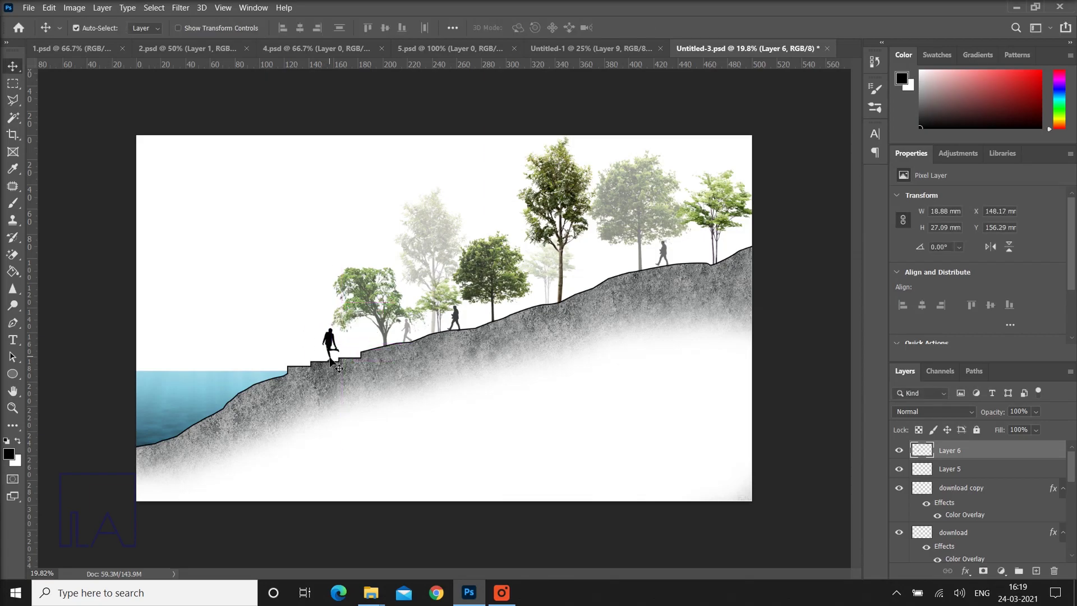
- Scale the bent-leg figure down to about 23 mm tall, stand it on the middle step, and set its opacity to 80%
{"action": "key", "text": "ctrl+t"}
{"action": "scroll", "coordinate": [339, 354], "scroll_direction": "up", "scroll_amount": 3}
{"action": "left_click_drag", "start_coordinate": [325, 313], "coordinate": [326, 337]}
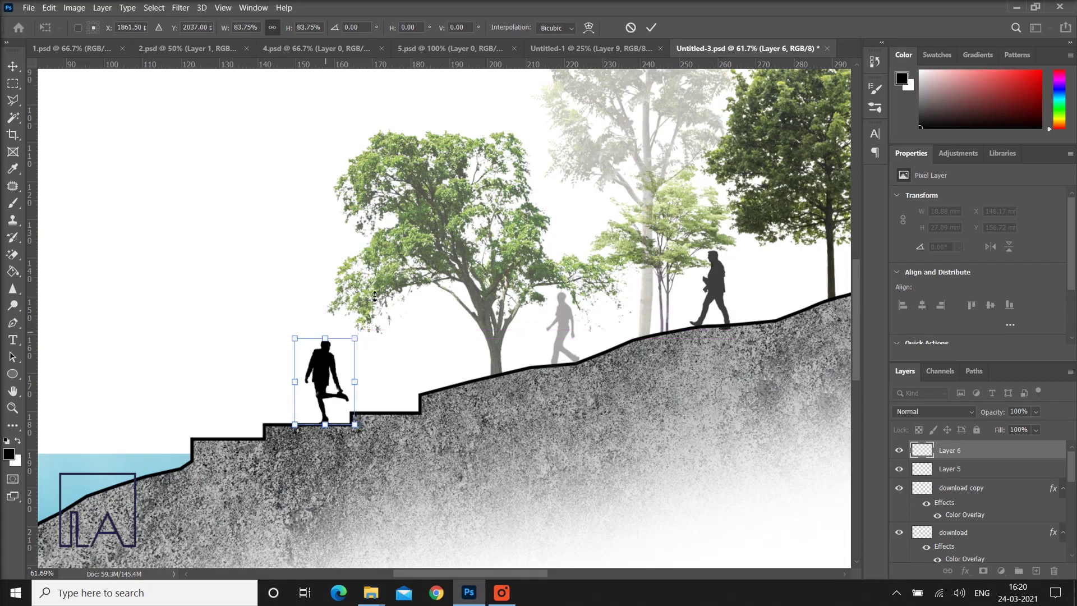
{"action": "key", "text": "Return"}
{"action": "key", "text": "8"}
{"action": "scroll", "coordinate": [375, 303], "scroll_direction": "down", "scroll_amount": 3}
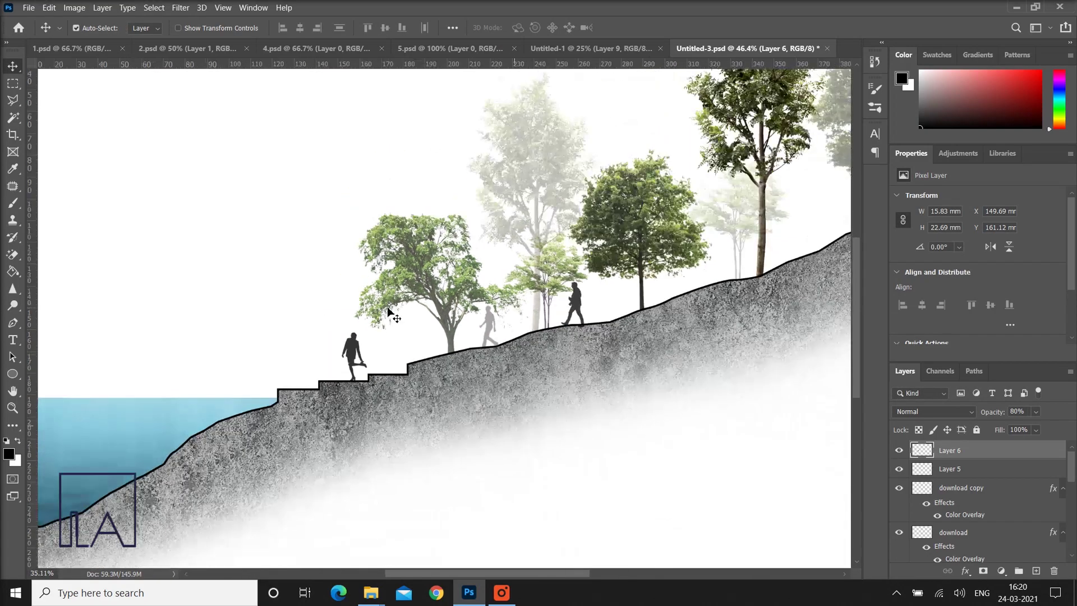
- Duplicate the faded walking figure uphill, between the tallest tree and the large faded tree, and set the copy's opacity to 70%
{"action": "scroll", "coordinate": [409, 329], "scroll_direction": "up", "scroll_amount": 1}
{"action": "left_click_drag", "start_coordinate": [403, 332], "coordinate": [637, 262]}
{"action": "key", "text": "7"}
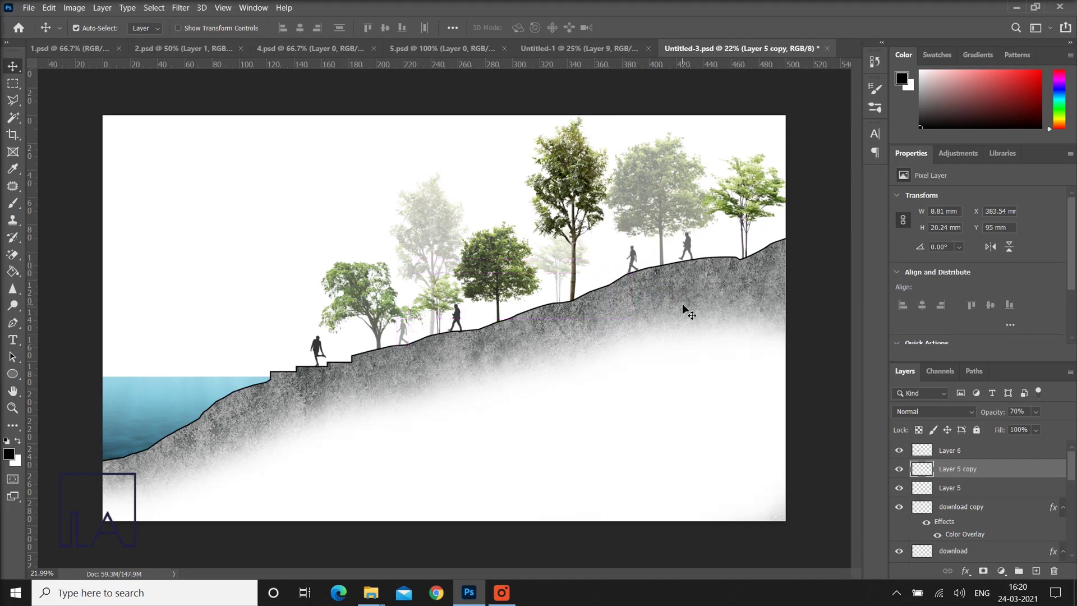
- Copy the running and pointing silhouettes from Untitled-1 into Untitled-3.psd, scaling the pointing one to about 21 mm tall on the ground by the lowest tree
{"action": "left_click", "coordinate": [563, 49]}
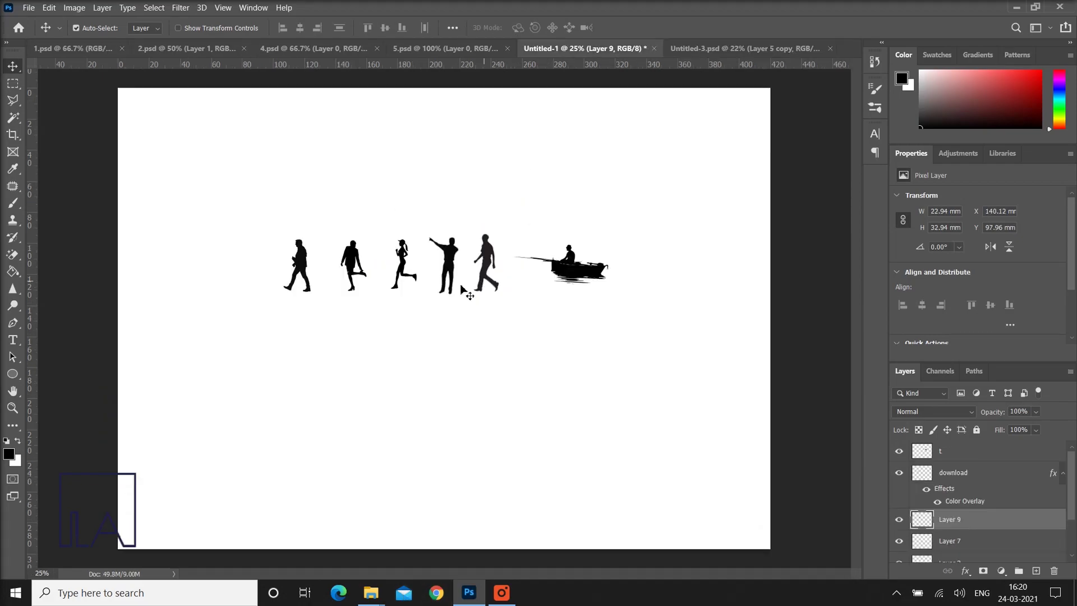
{"action": "left_click_drag", "start_coordinate": [411, 270], "coordinate": [369, 335]}
{"action": "scroll", "coordinate": [369, 335], "scroll_direction": "up", "scroll_amount": 5}
{"action": "key", "text": "ctrl+t"}
{"action": "left_click_drag", "start_coordinate": [359, 295], "coordinate": [362, 312]}
{"action": "left_click_drag", "start_coordinate": [359, 350], "coordinate": [361, 359]}
{"action": "key", "text": "Return"}
{"action": "scroll", "coordinate": [379, 367], "scroll_direction": "down", "scroll_amount": 5}
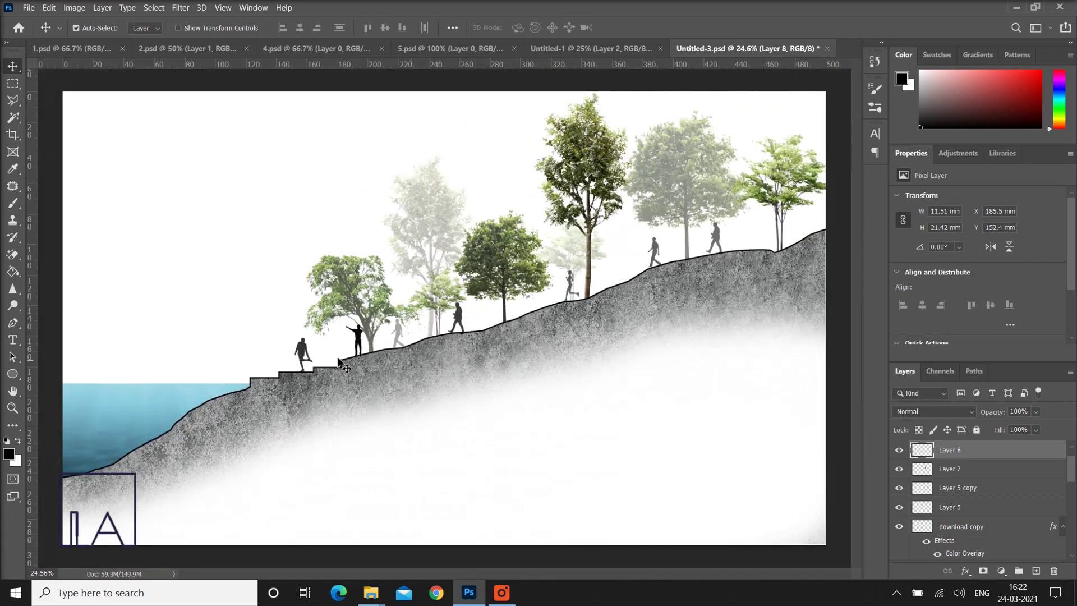
- Set the pointing figure's opacity to 40%, then duplicate it uphill under the large faded tree with the copy's opacity at 60%
{"action": "key", "text": "4"}
{"action": "left_click_drag", "start_coordinate": [359, 343], "coordinate": [698, 245]}
{"action": "left_click", "coordinate": [720, 241]}
{"action": "left_click", "coordinate": [700, 245]}
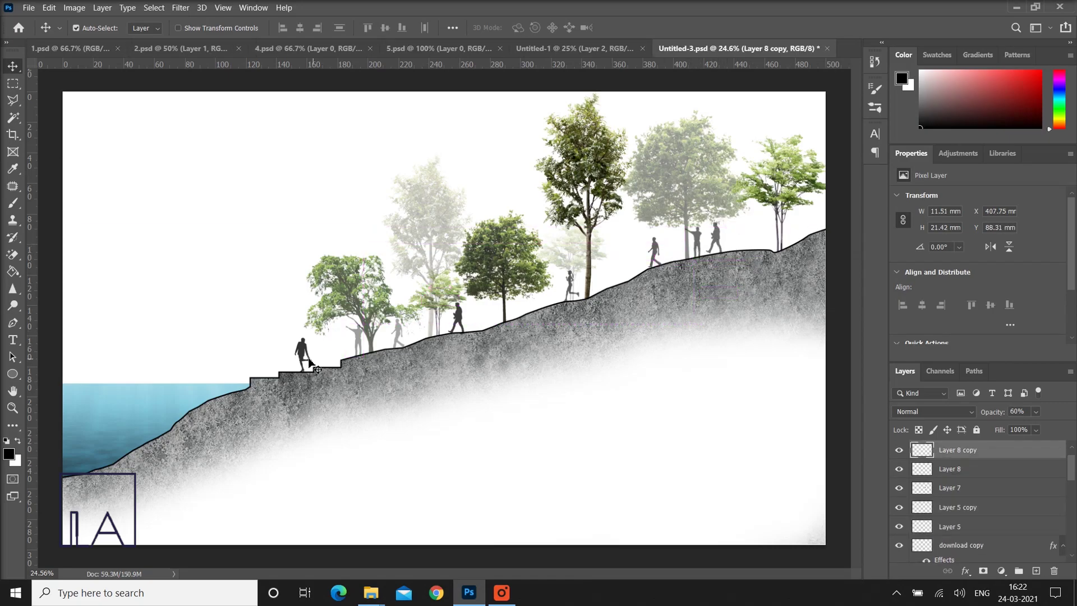
- Copy the fishing boat from Untitled-1 onto the water surface in Untitled-3.psd, about 44 mm wide, and set its opacity to 70%
{"action": "scroll", "coordinate": [316, 368], "scroll_direction": "down", "scroll_amount": 1}
{"action": "left_click", "coordinate": [567, 48]}
{"action": "left_click_drag", "start_coordinate": [569, 264], "coordinate": [209, 364]}
{"action": "key", "text": "ctrl+t"}
{"action": "left_click", "coordinate": [651, 28]}
{"action": "key", "text": "5"}
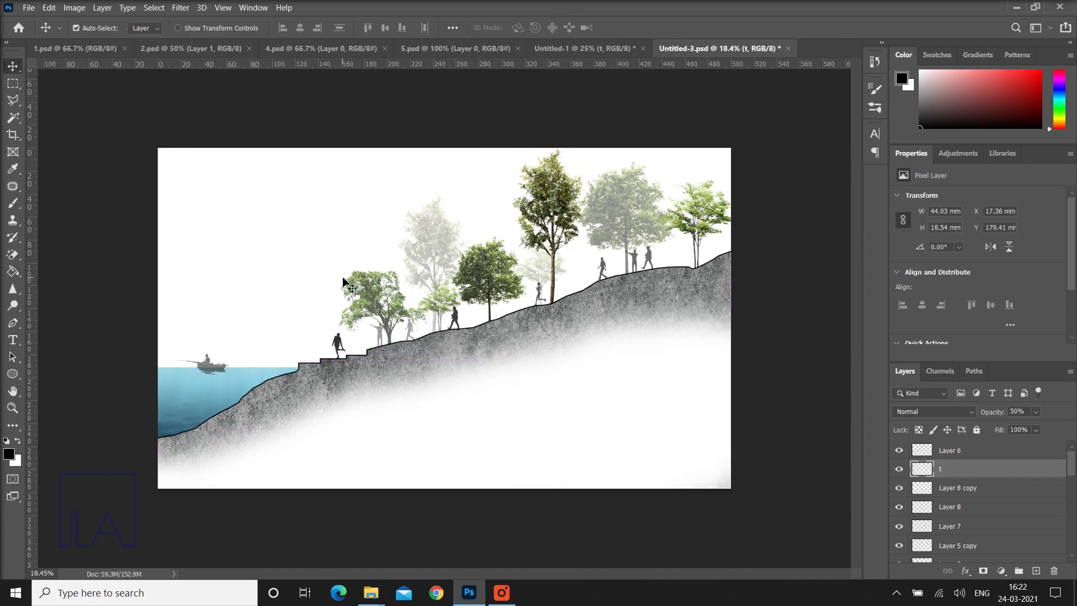
{"action": "key", "text": "8"}
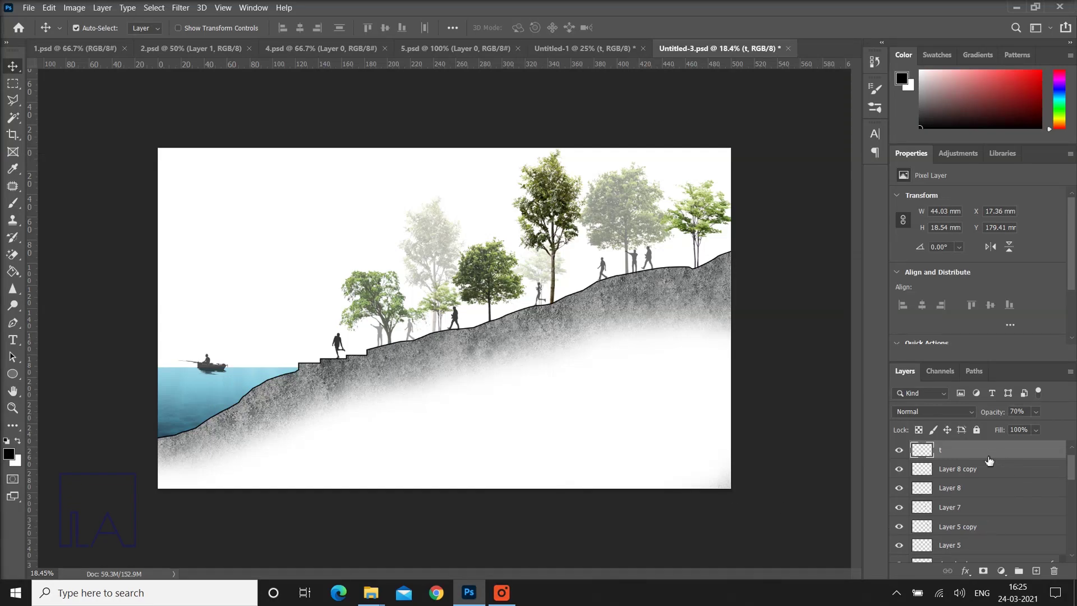
- Brush black onto the Gradient Fill 1 mask along the waterline at the boat, using a soft round brush at 43% opacity, for a wave effect
{"action": "left_click", "coordinate": [204, 410]}
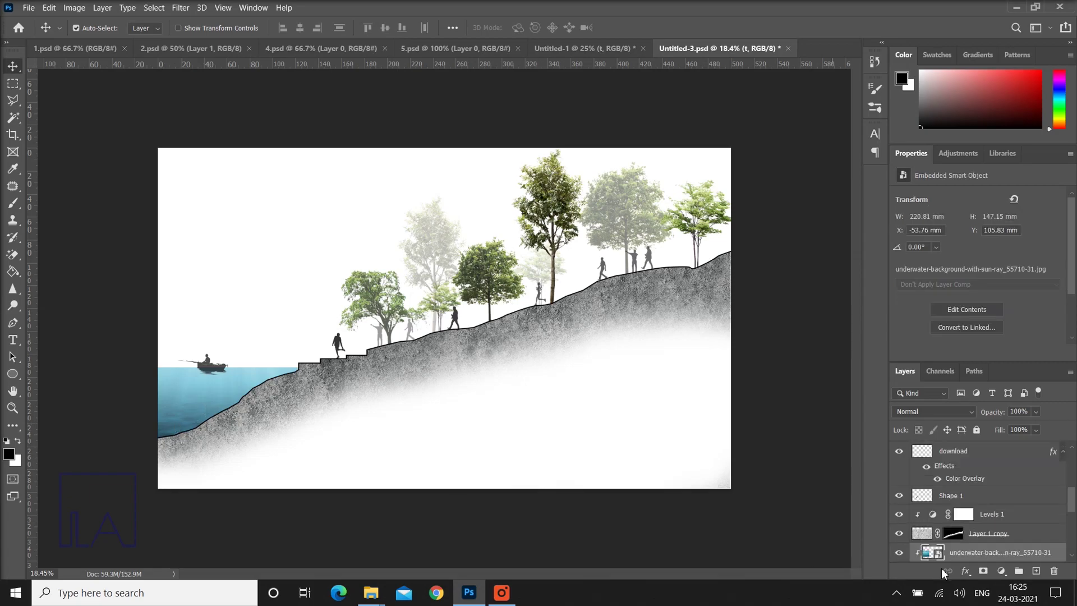
{"action": "scroll", "coordinate": [1001, 530], "scroll_direction": "down", "scroll_amount": 2}
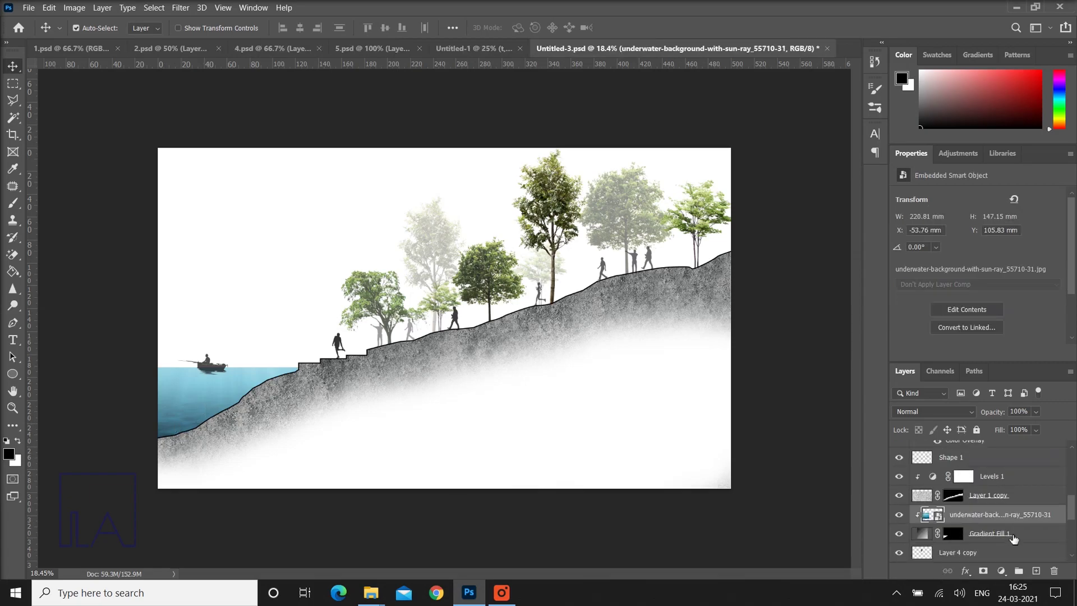
{"action": "left_click", "coordinate": [1014, 535]}
{"action": "left_click", "coordinate": [948, 536]}
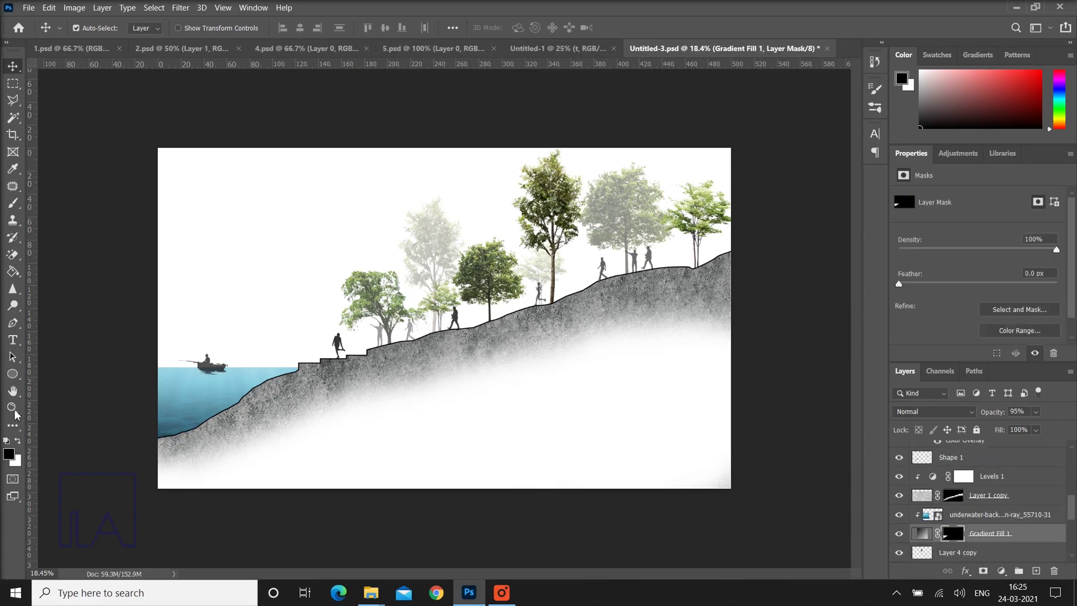
{"action": "left_click", "coordinate": [14, 204]}
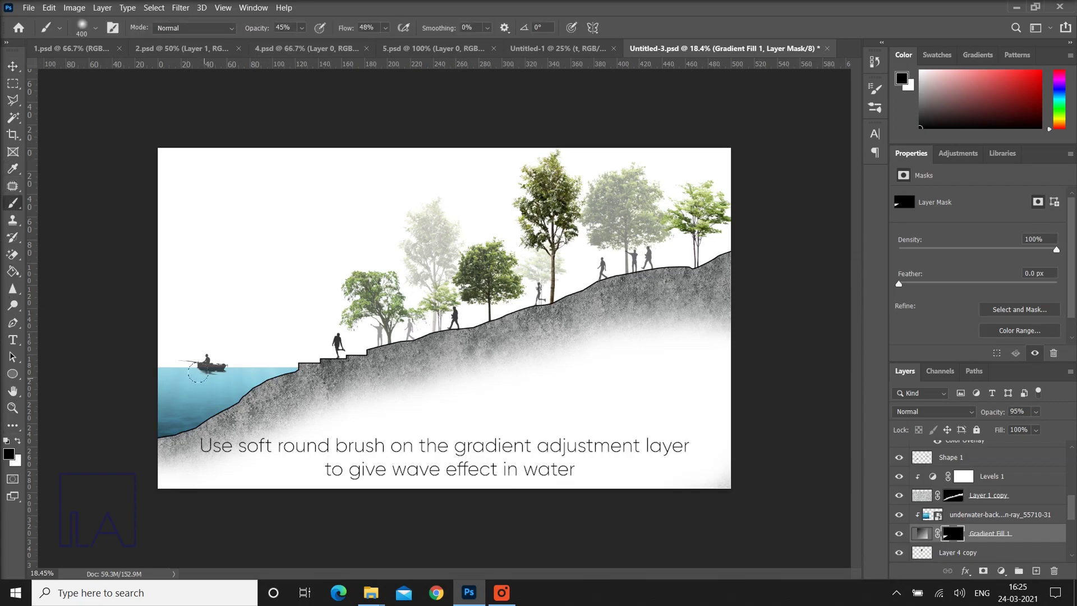
{"action": "left_click", "coordinate": [302, 28]}
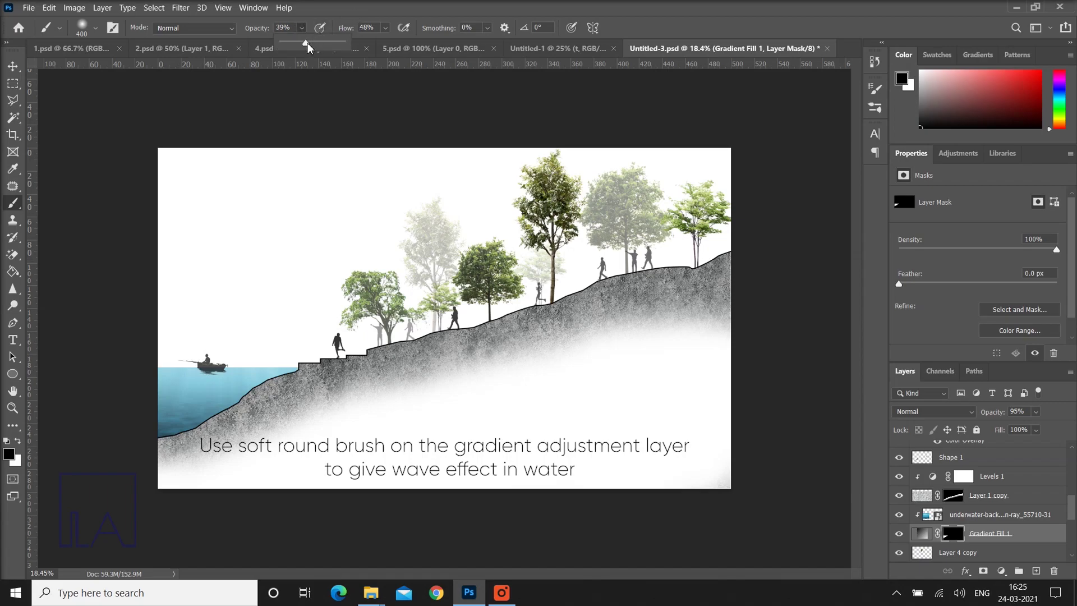
{"action": "left_click", "coordinate": [194, 365]}
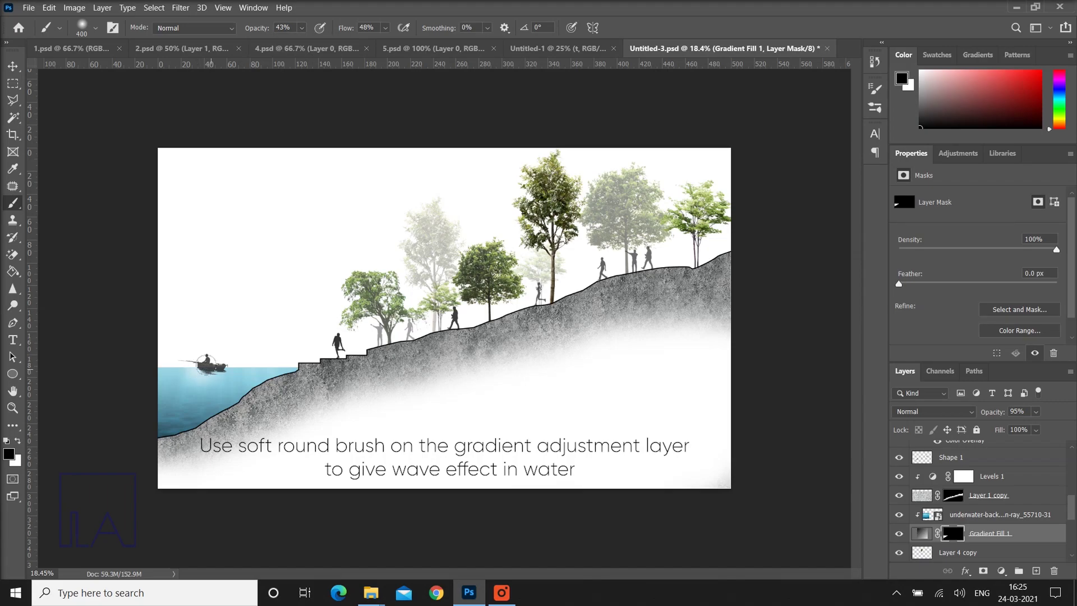